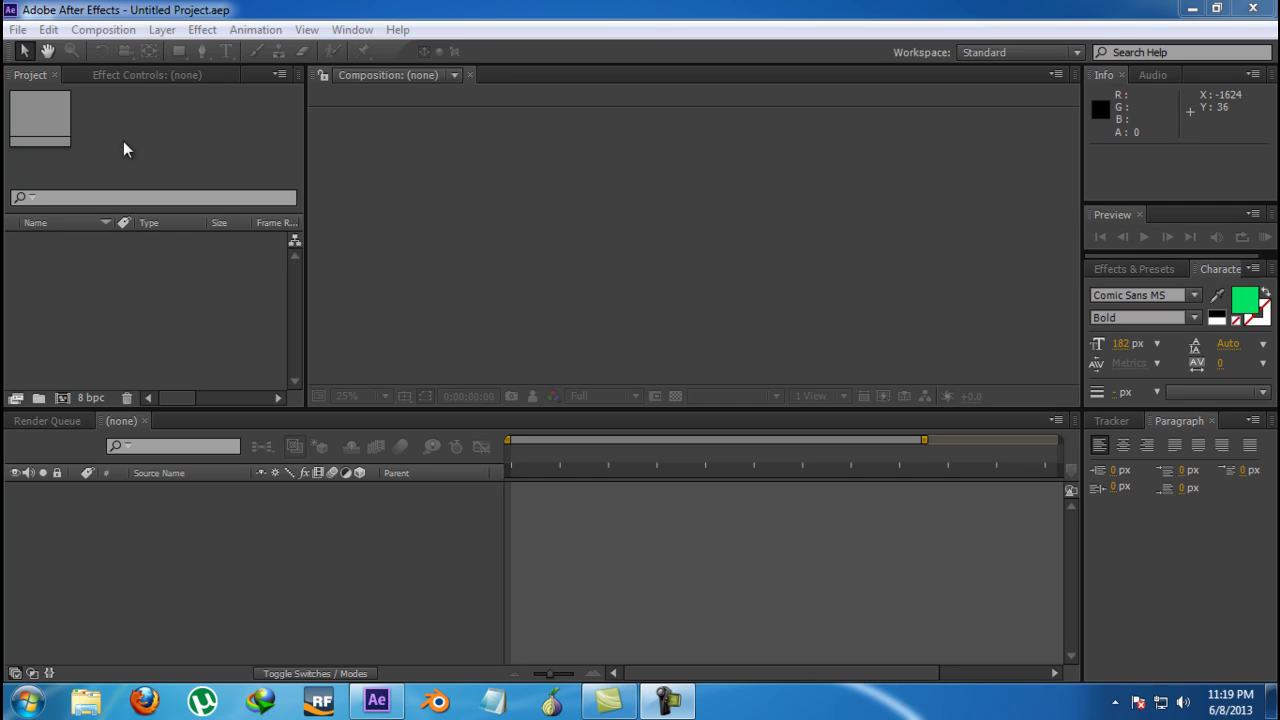
Focus After Effects and browse the Layer, Animation and Composition menus
left_click(200, 10)
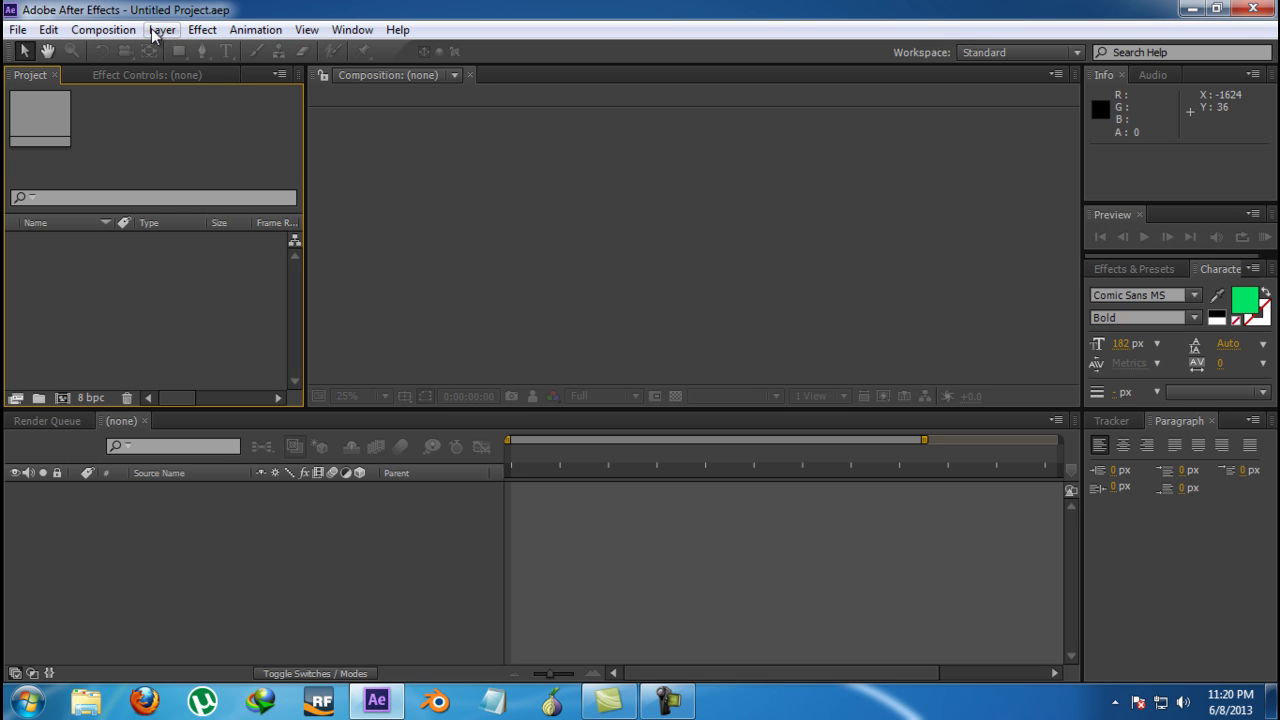
left_click(160, 30)
mouse_move(255, 30)
mouse_move(103, 30)
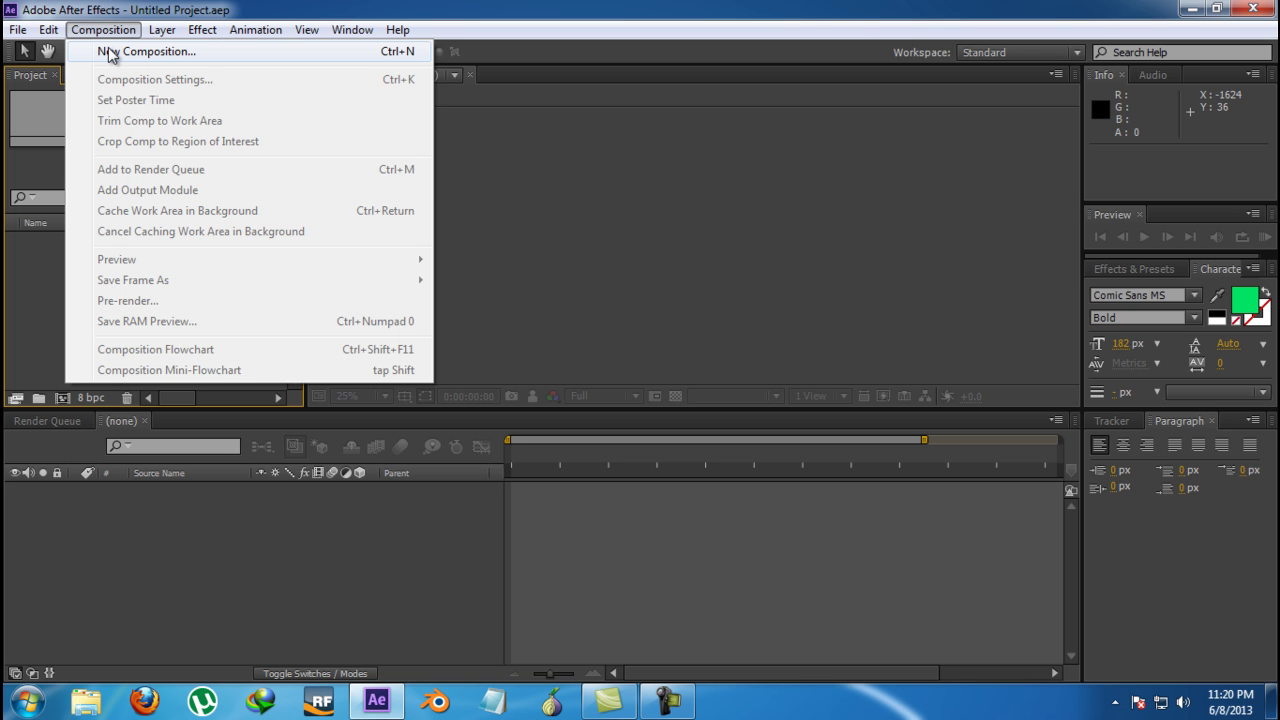
Create Comp 1 at 1280×720, 30 fps, keeping the default composition settings
left_click(108, 50)
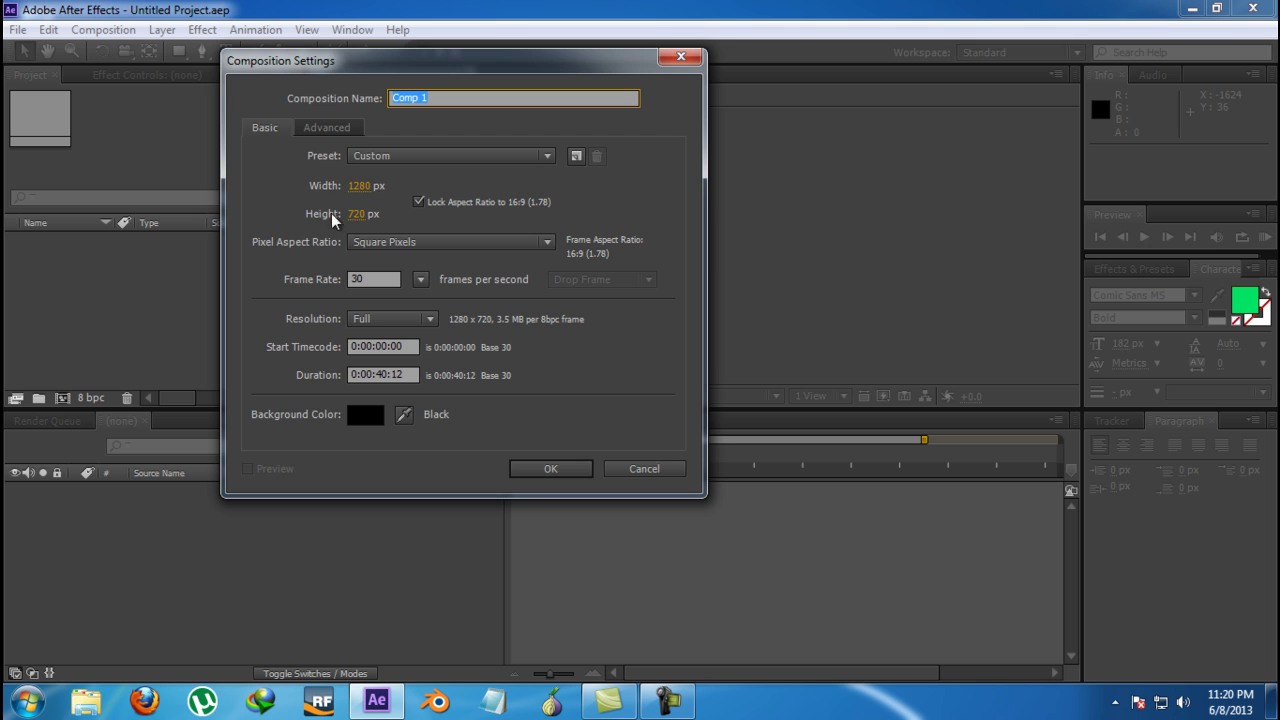
left_click(526, 466)
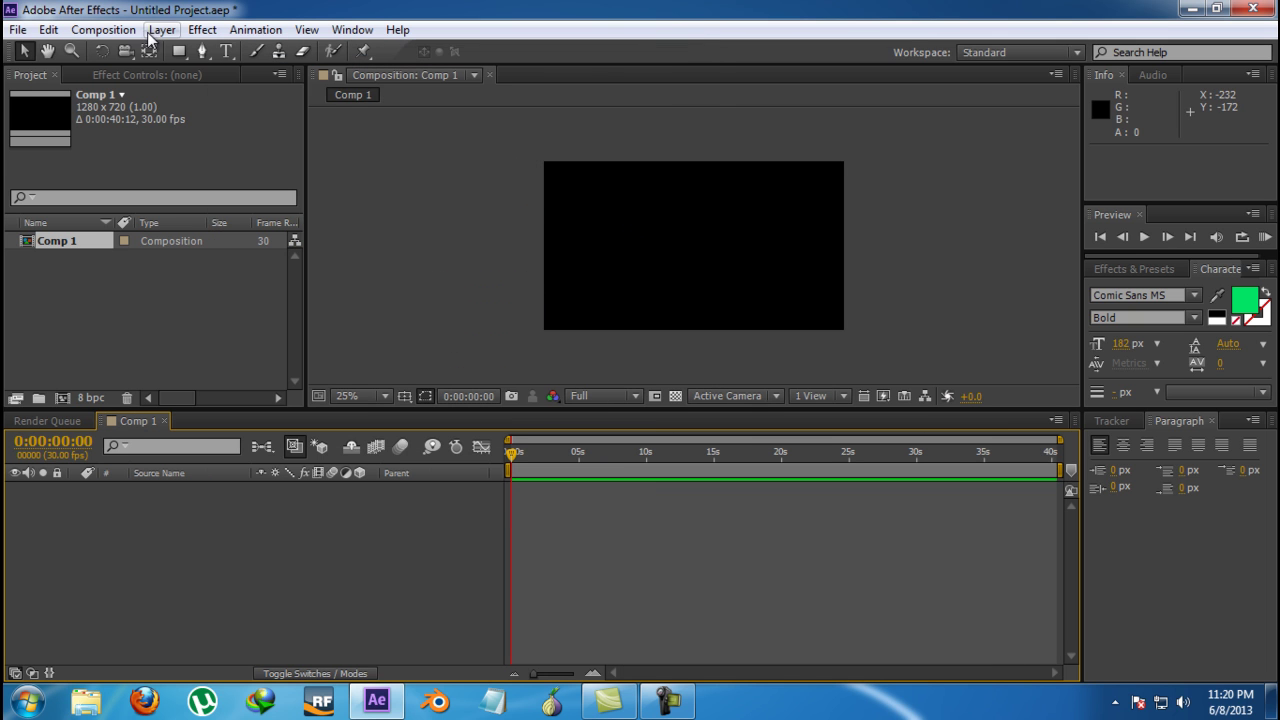
Turn on the transparency grid and add a full-frame Royal Blue Solid 1 layer
left_click(676, 397)
left_click(161, 29)
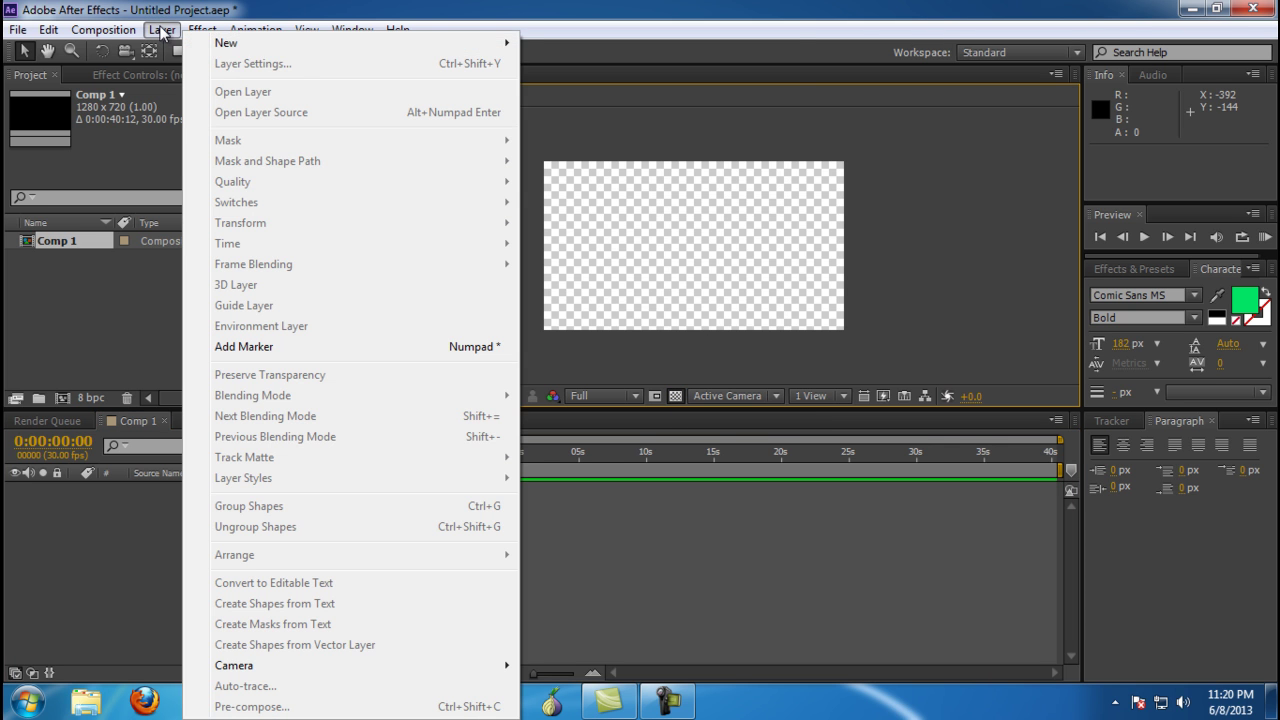
mouse_move(380, 50)
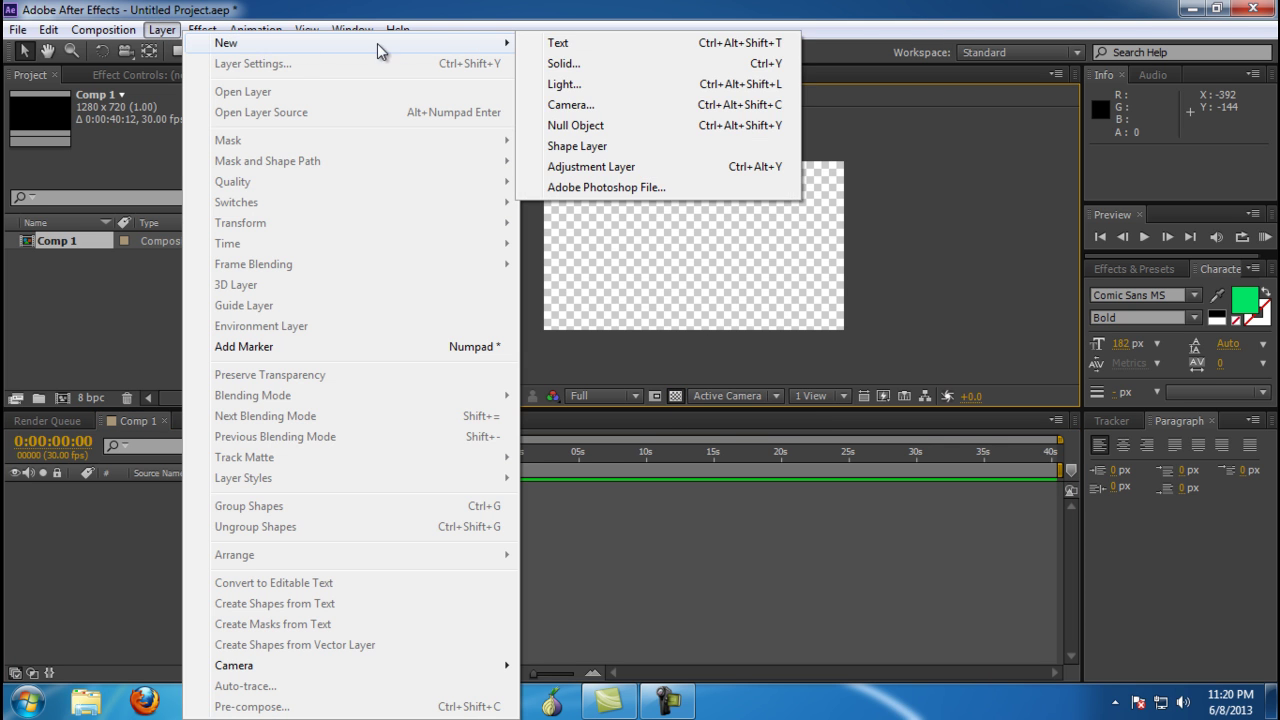
left_click(563, 63)
left_click(990, 548)
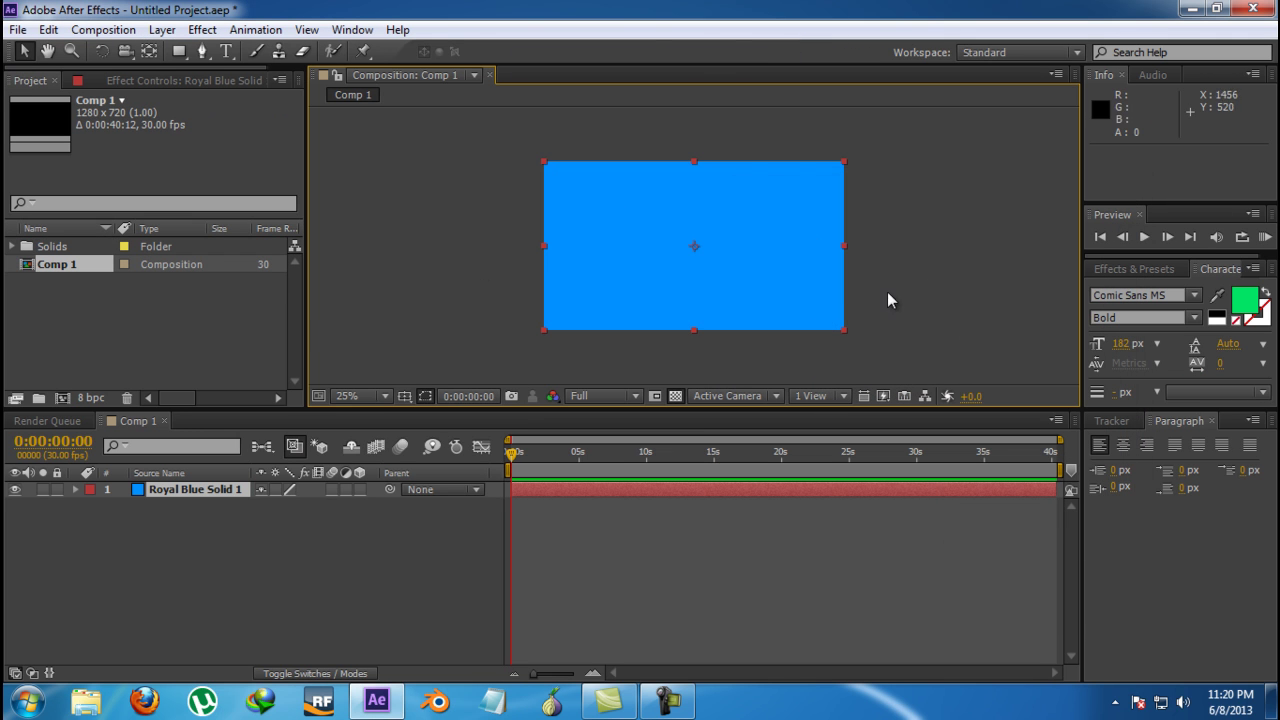
key("period")
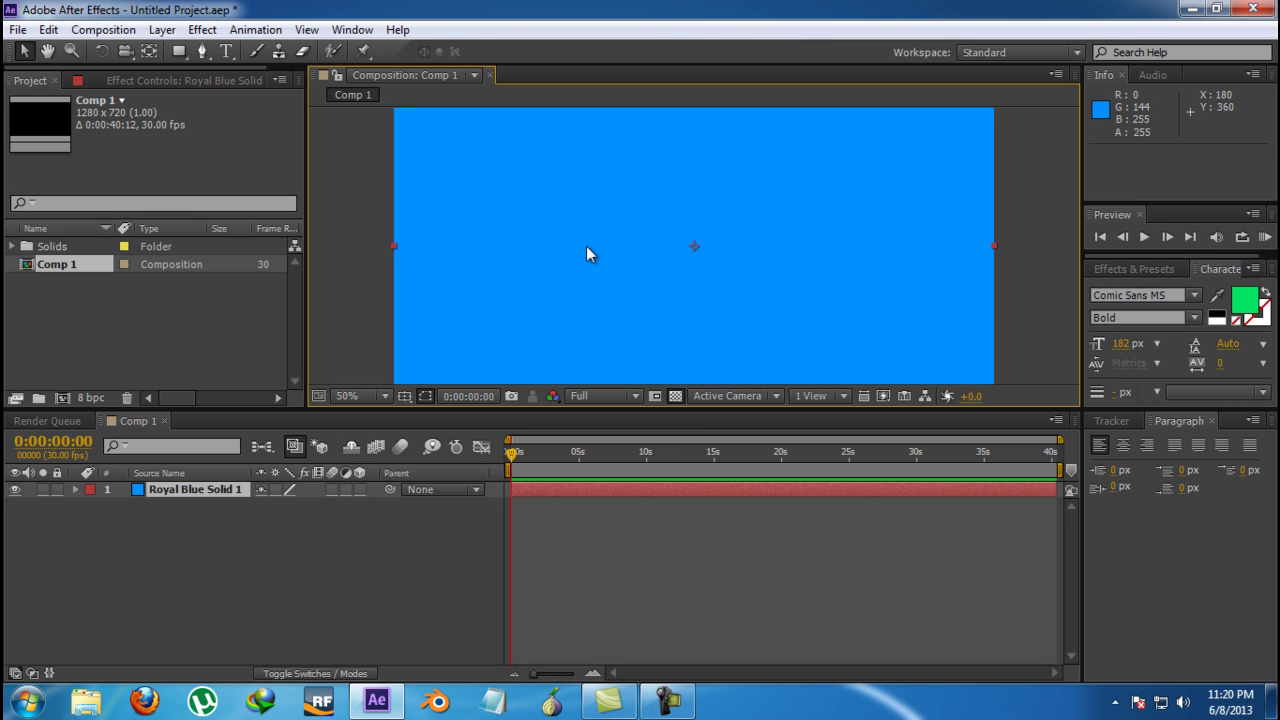
key("comma")
Apply Video Copilot > Element to Royal Blue Solid 1 and check the viewer
left_click(202, 29)
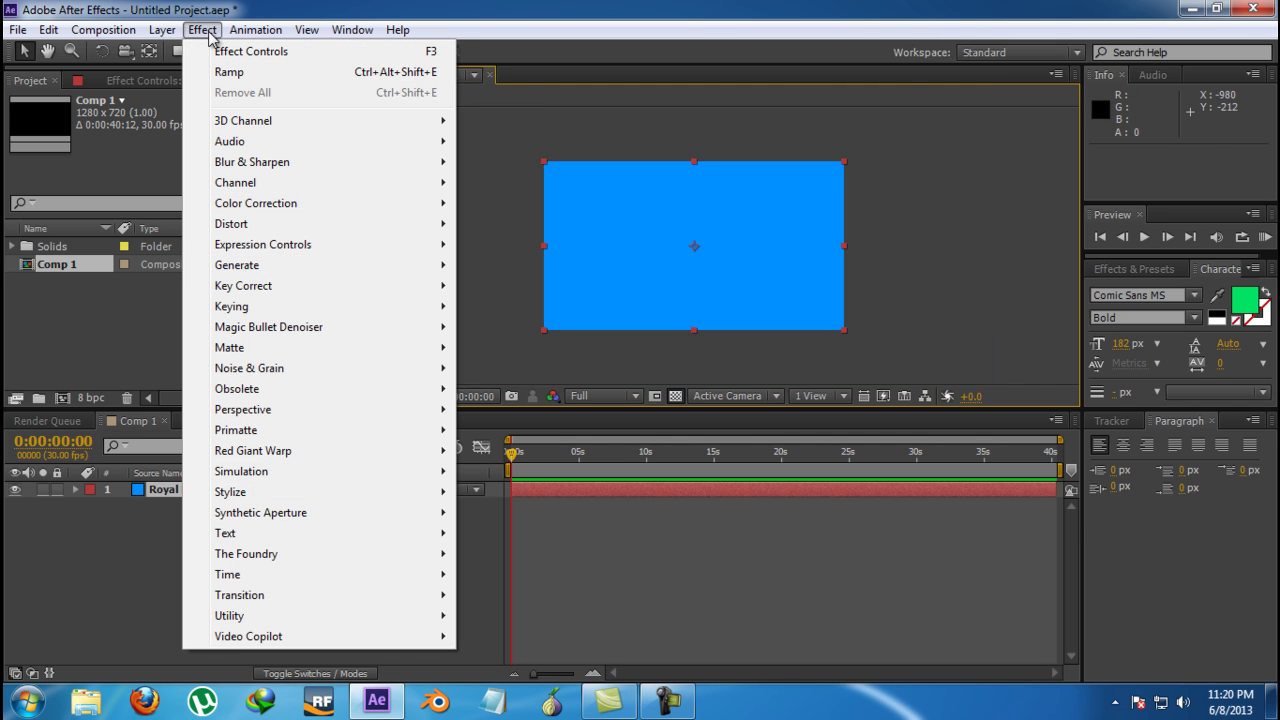
mouse_move(437, 637)
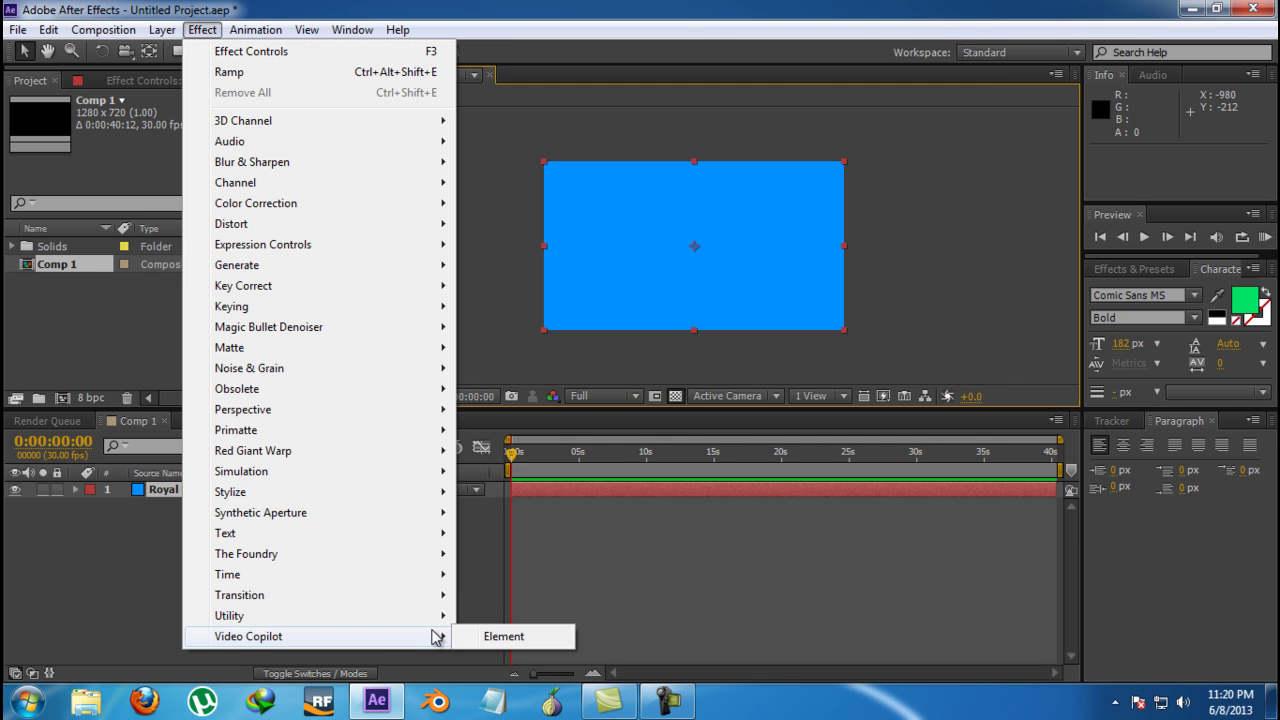
left_click(506, 641)
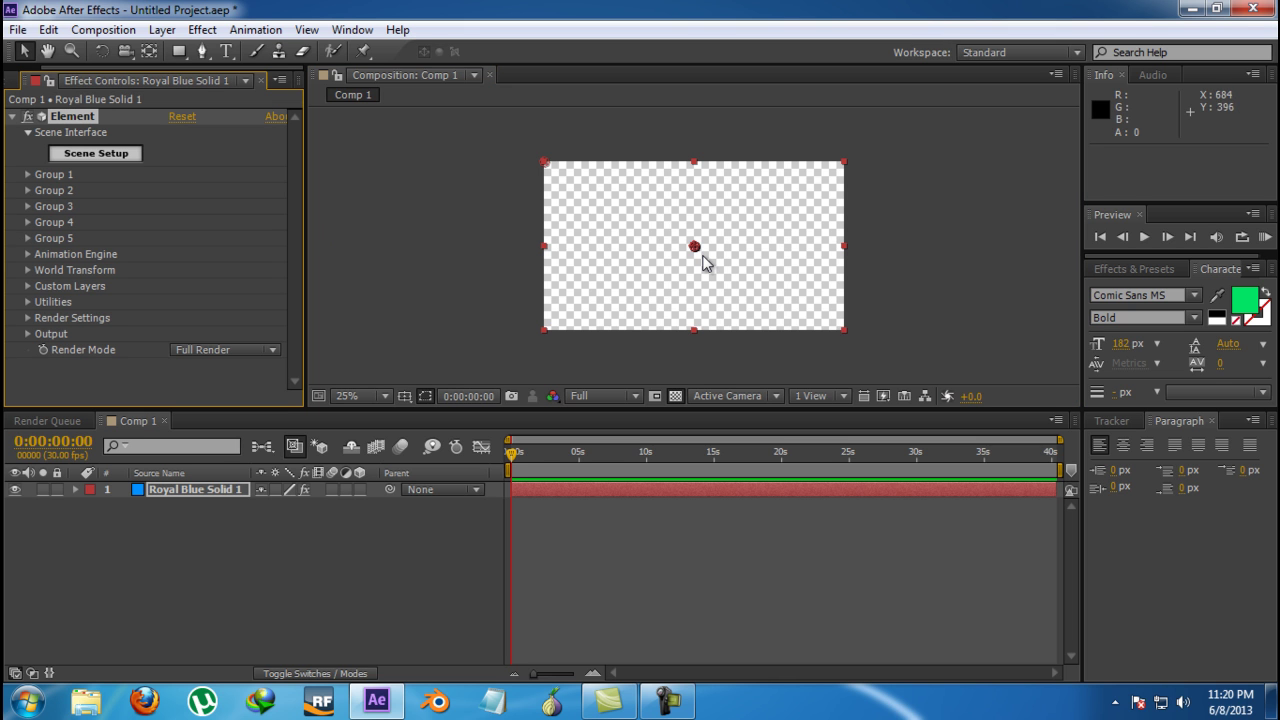
scroll(708, 262, "up", 2)
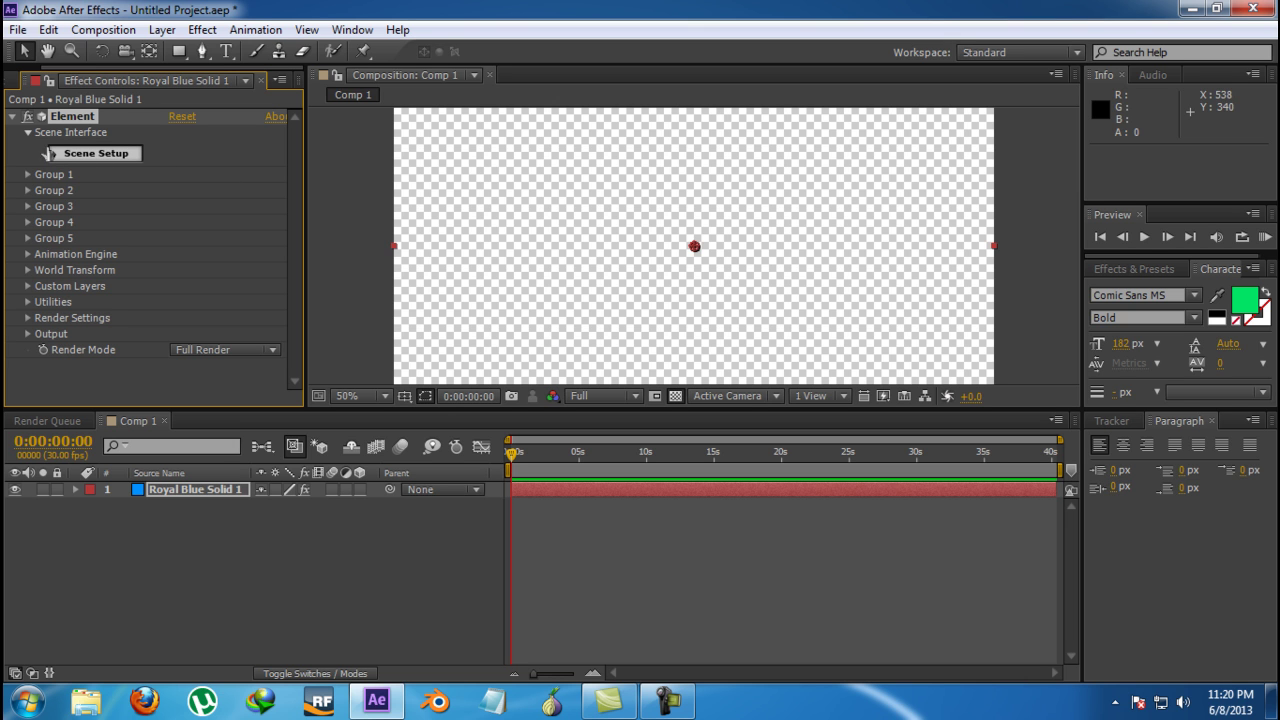
scroll(442, 200, "down", 2)
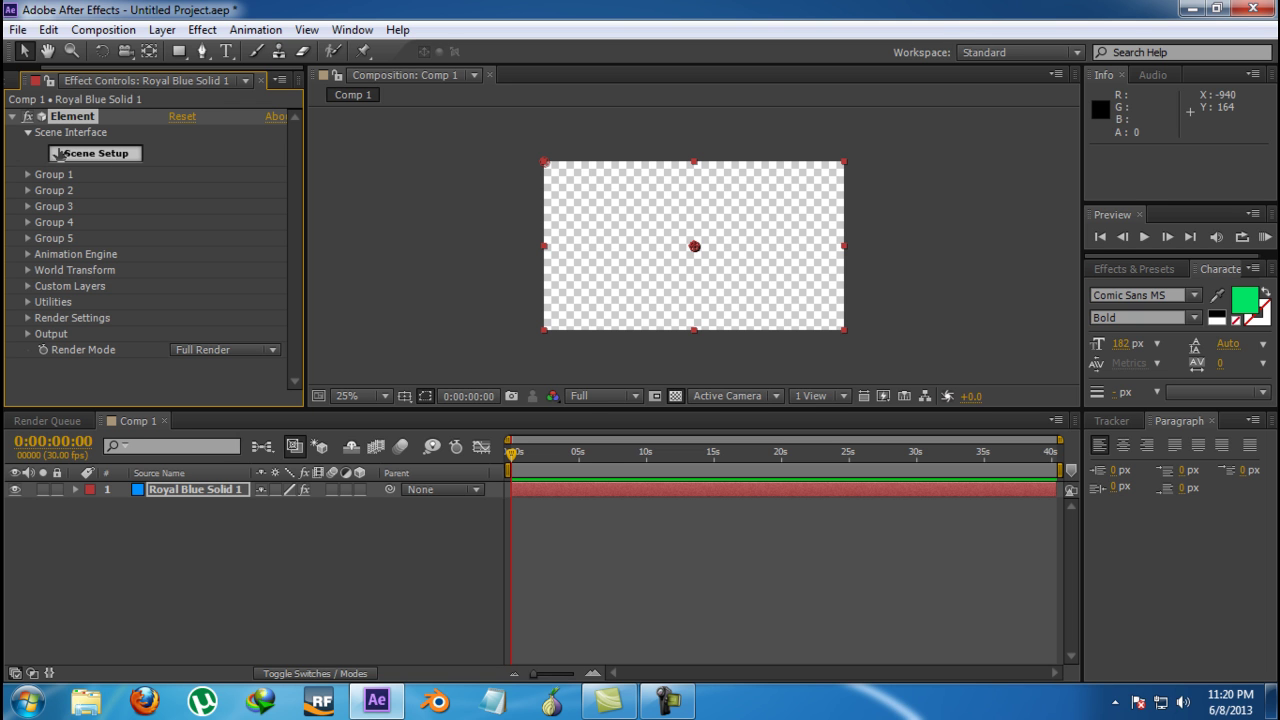
left_click(87, 162)
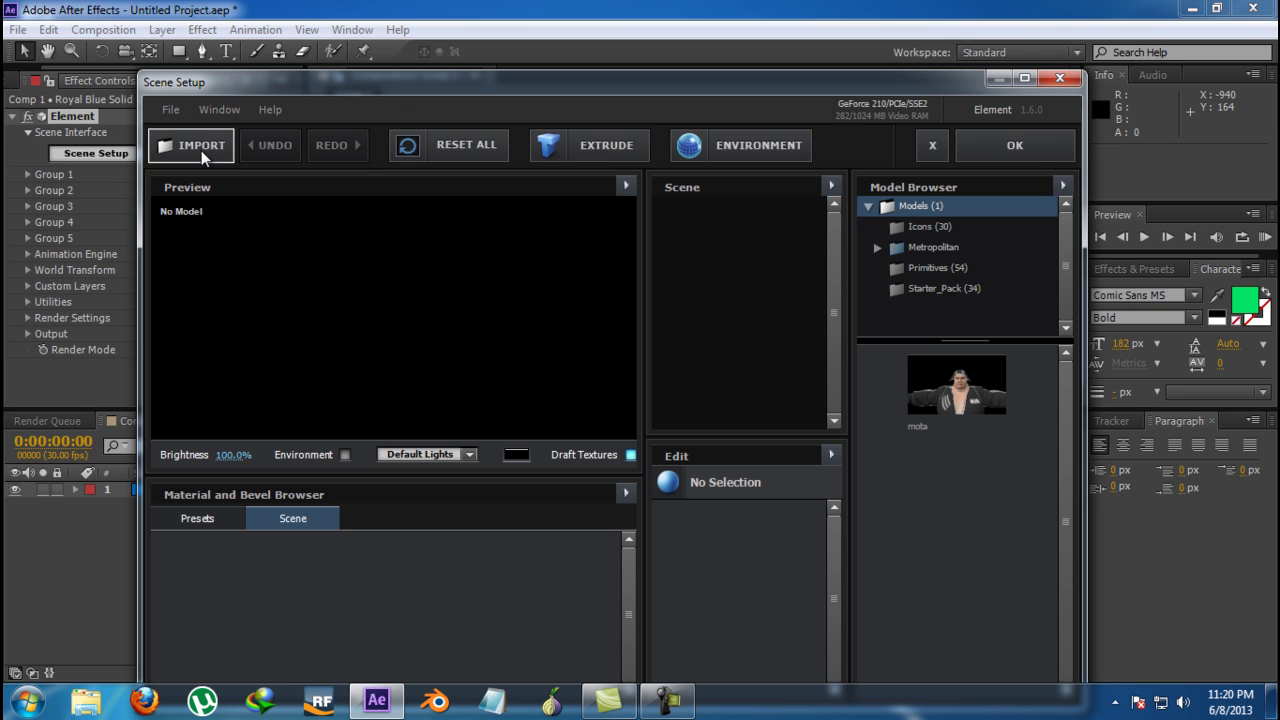
left_click(170, 110)
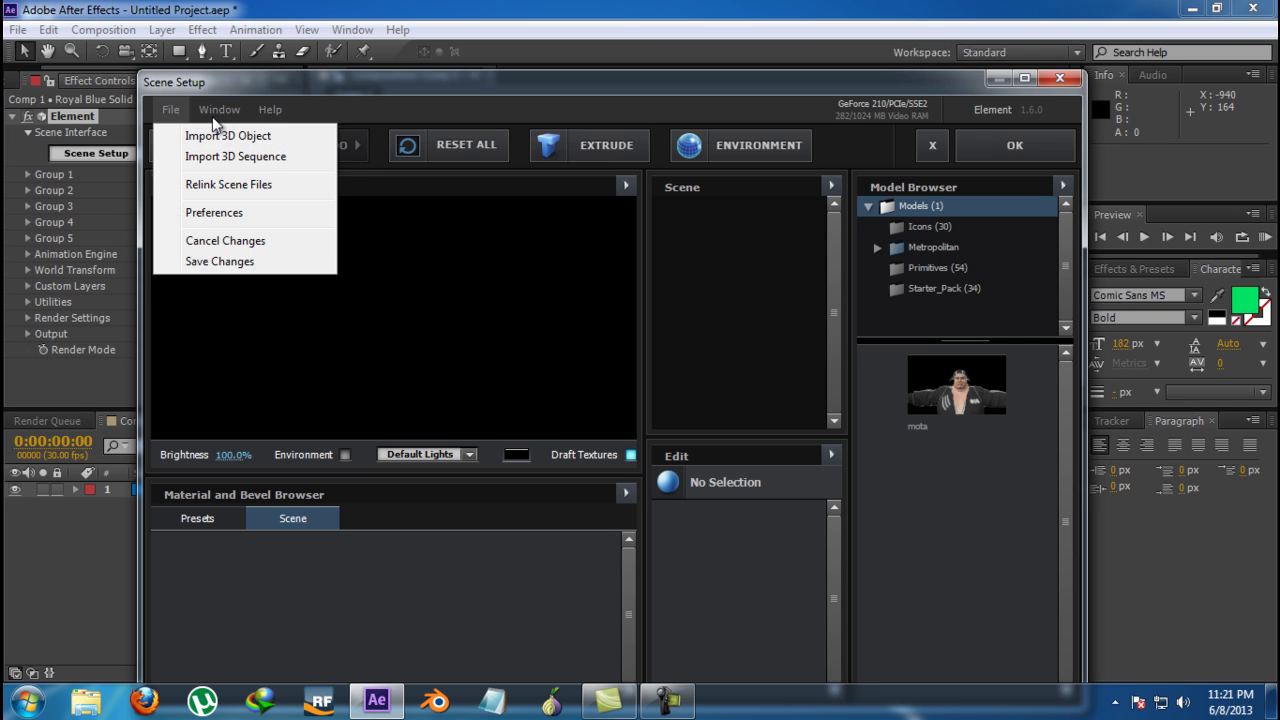
mouse_move(219, 109)
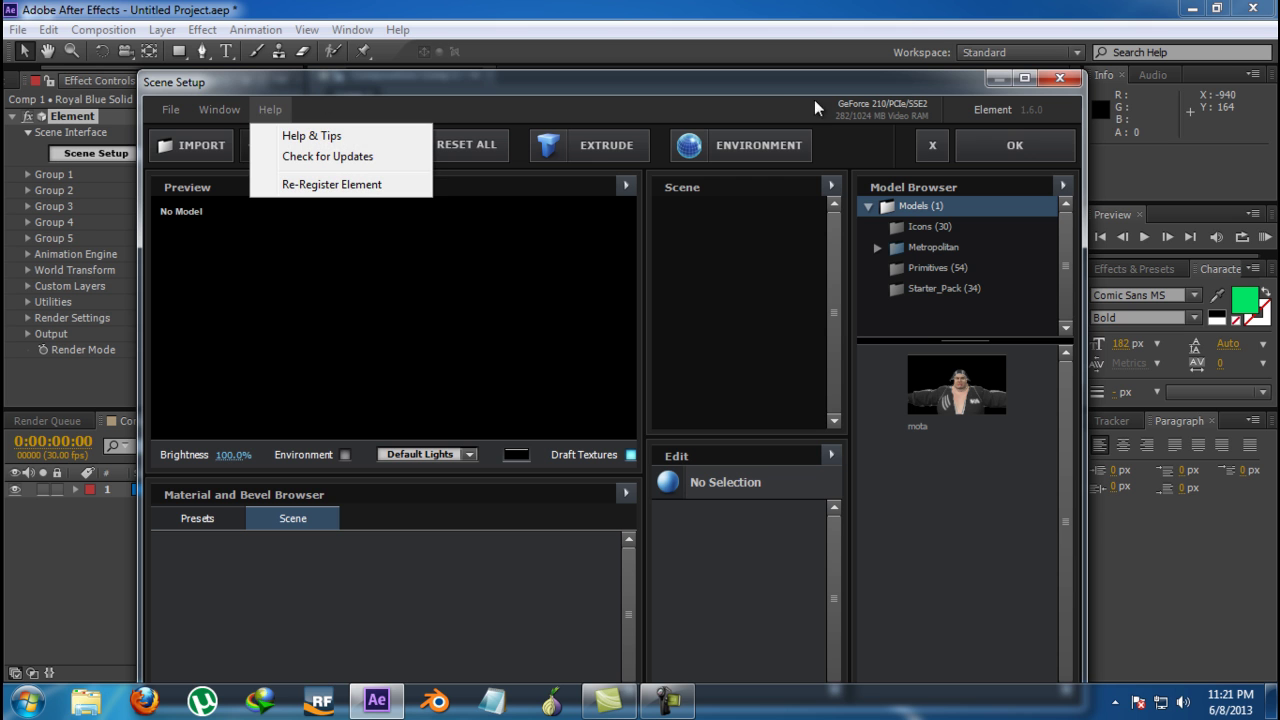
left_click(1052, 80)
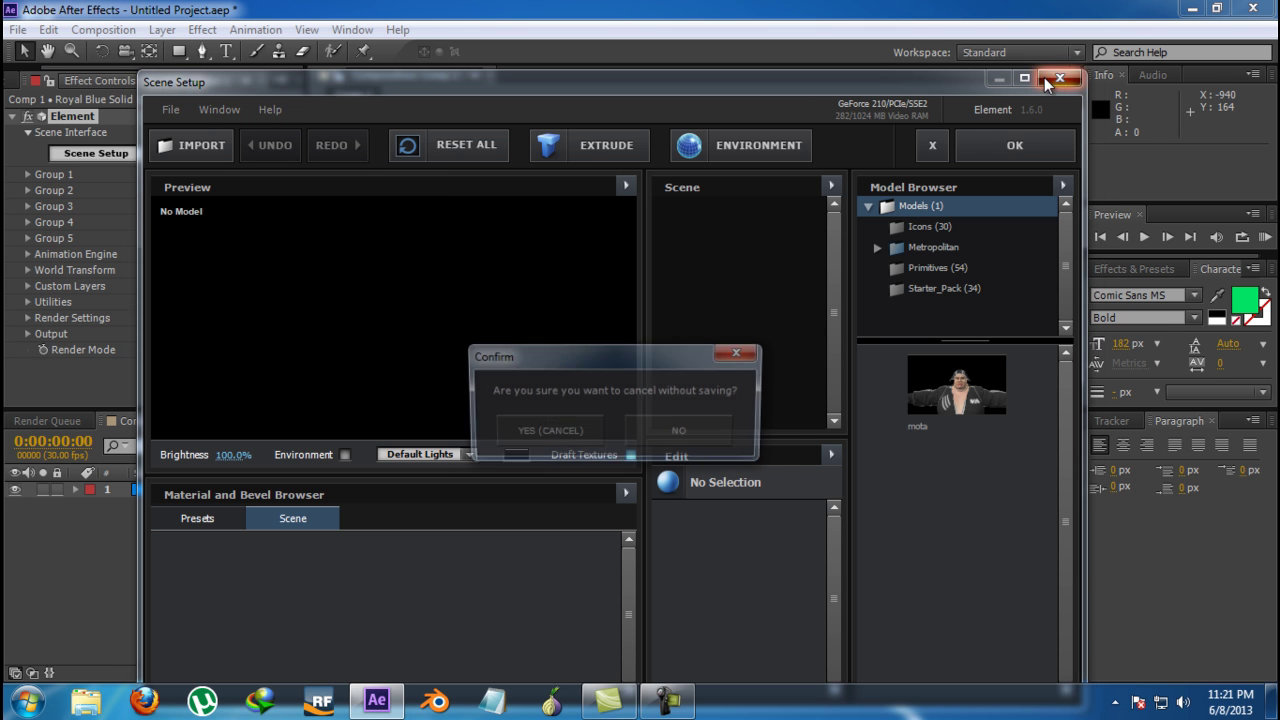
left_click(562, 435)
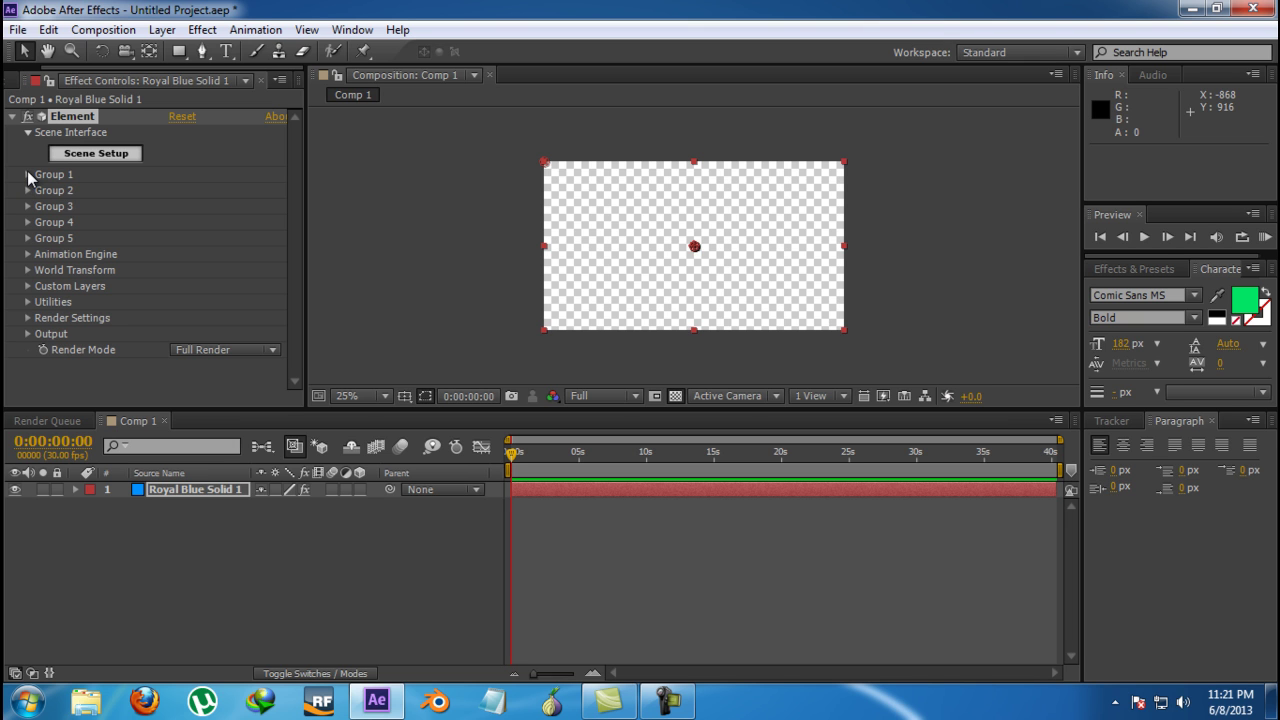
Inspect Group 1, then expand Animation Engine to show Start Group, Animation Type and Smoothness
left_click(28, 175)
left_click(28, 175)
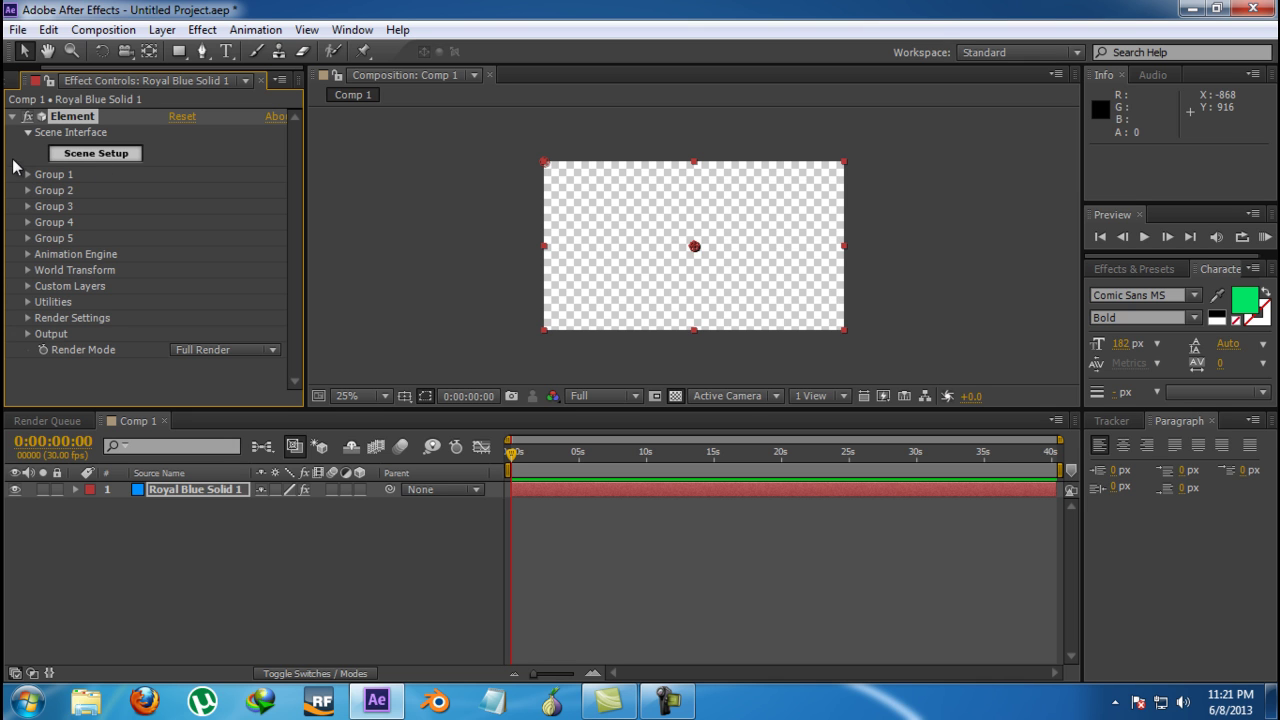
left_click(28, 175)
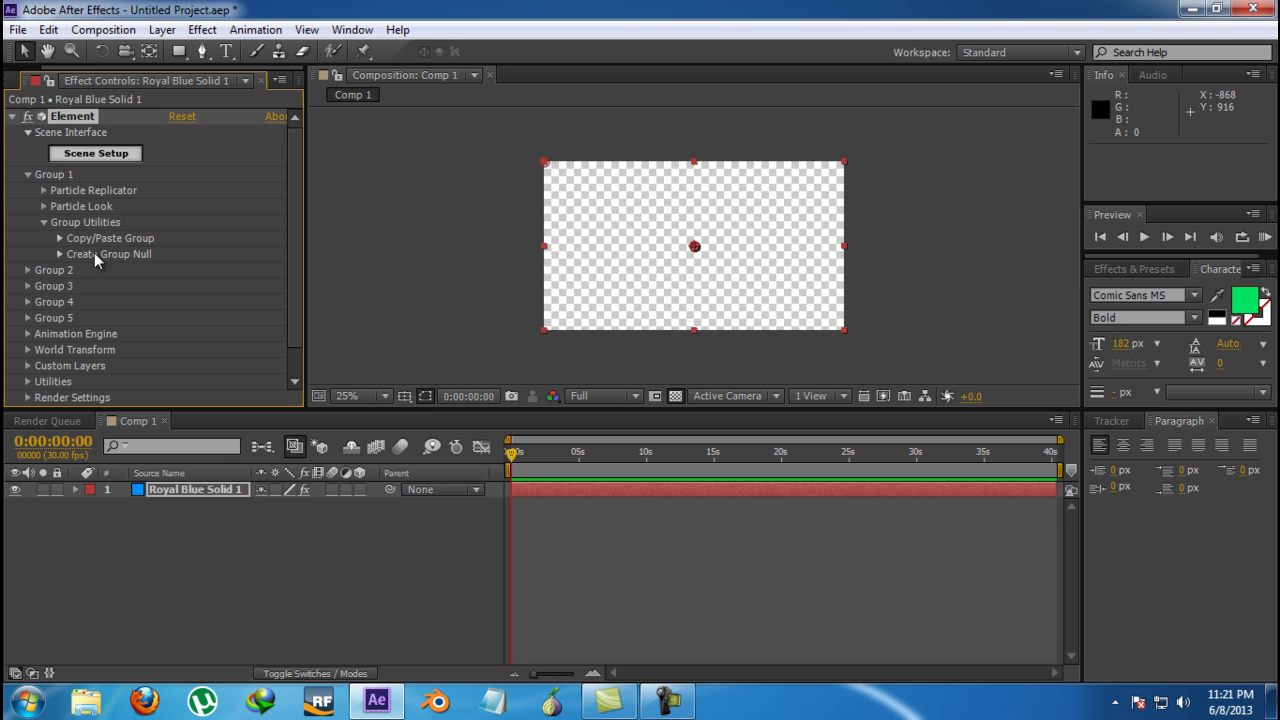
left_click(28, 175)
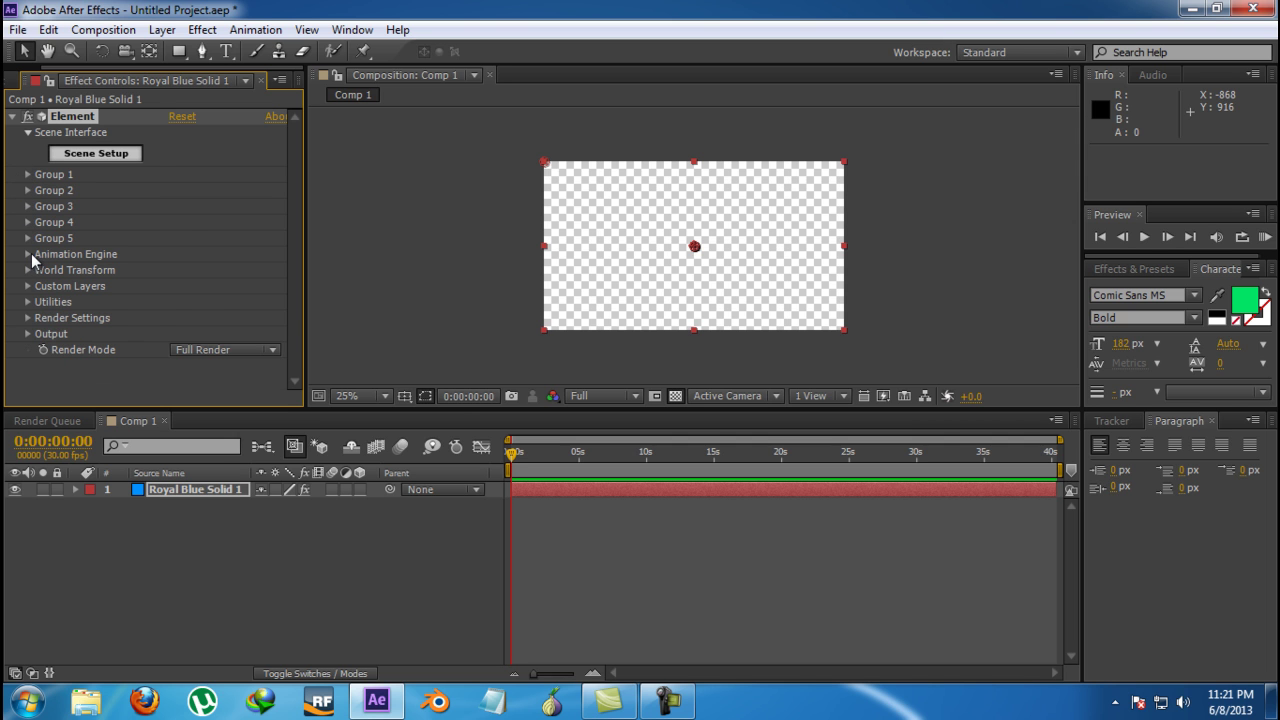
left_click(28, 254)
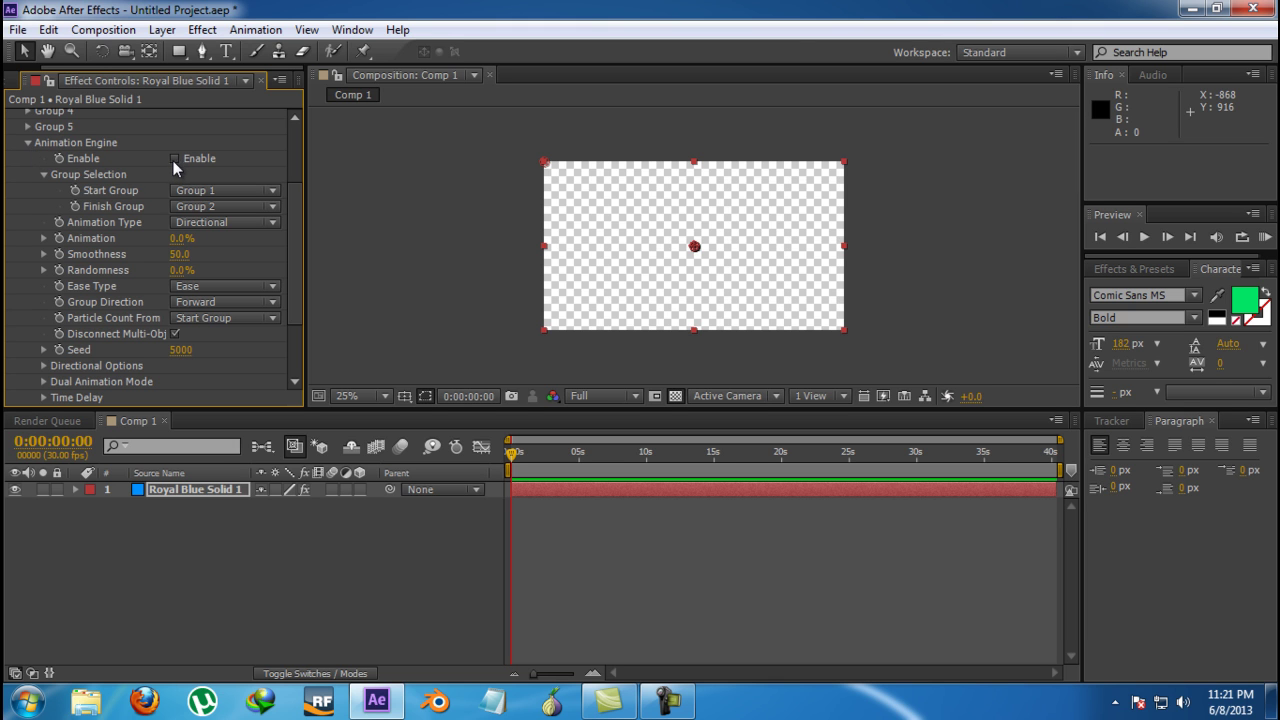
Close Animation Engine and review World Transform: position 0,0, anchor 640,360, scale 1.00
left_click(28, 143)
left_click(28, 270)
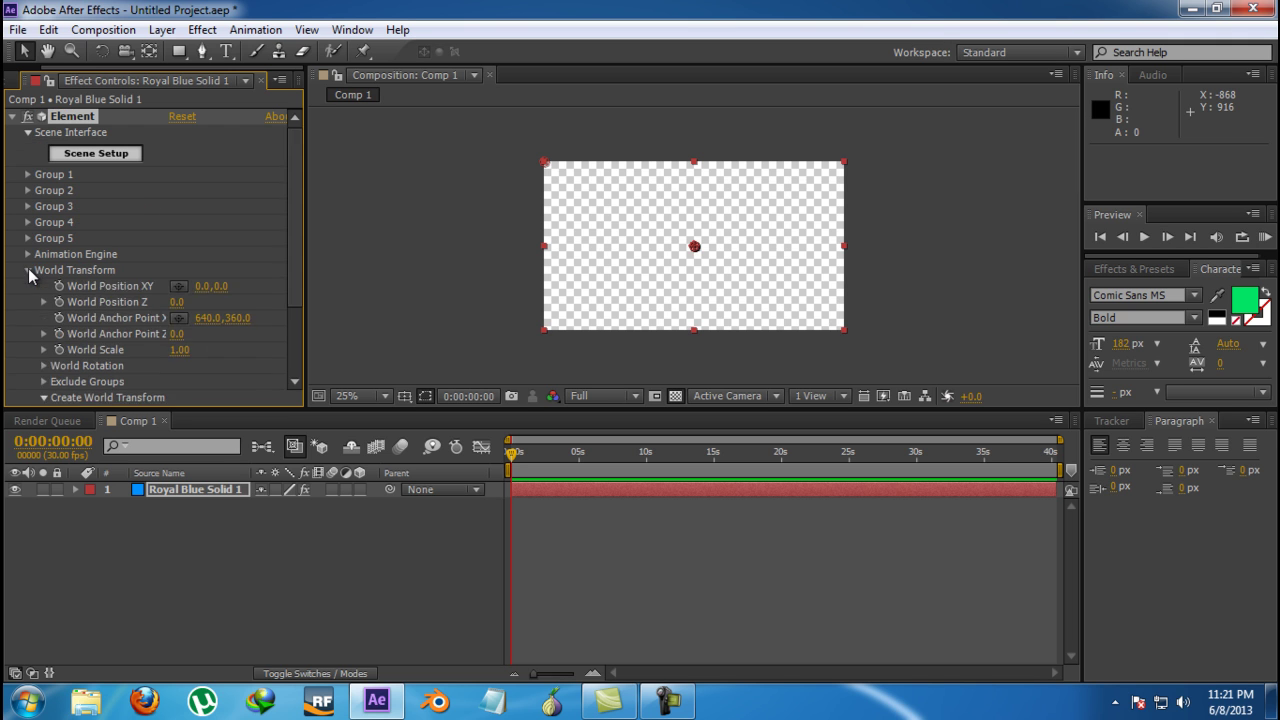
scroll(28, 270, "down", 1)
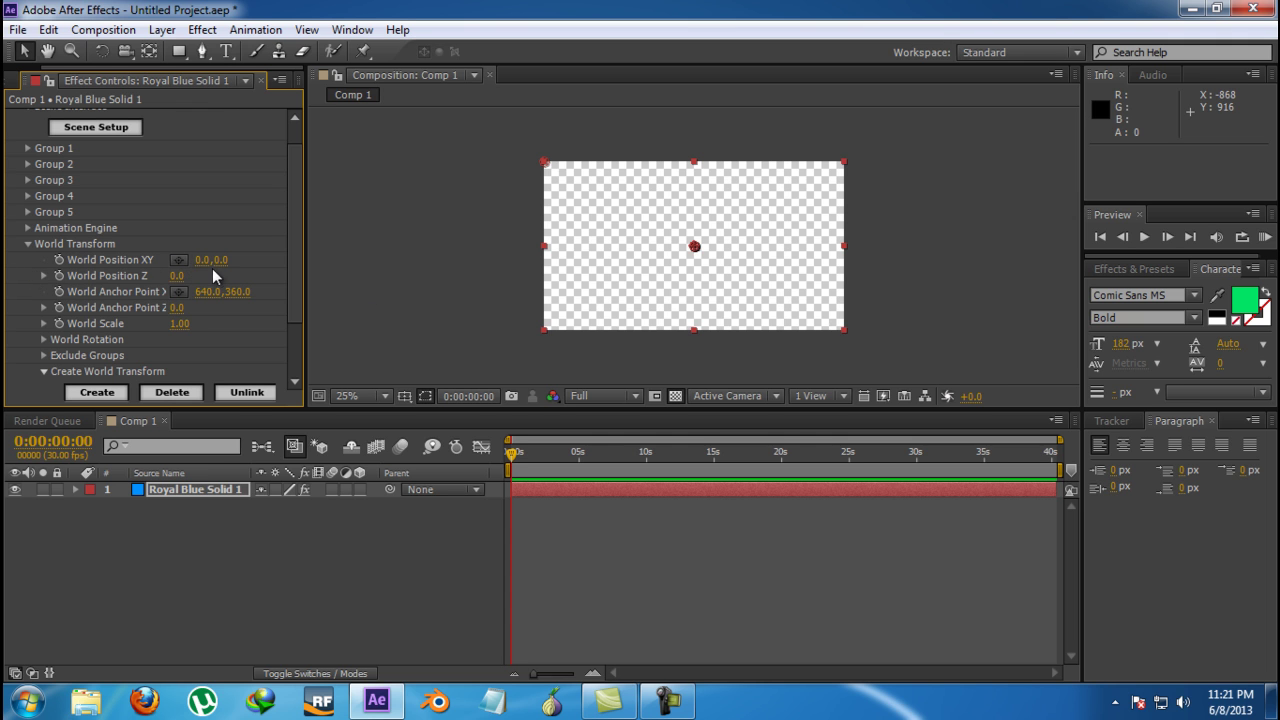
scroll(745, 288, "up", 1)
scroll(745, 288, "down", 1)
left_click(29, 245)
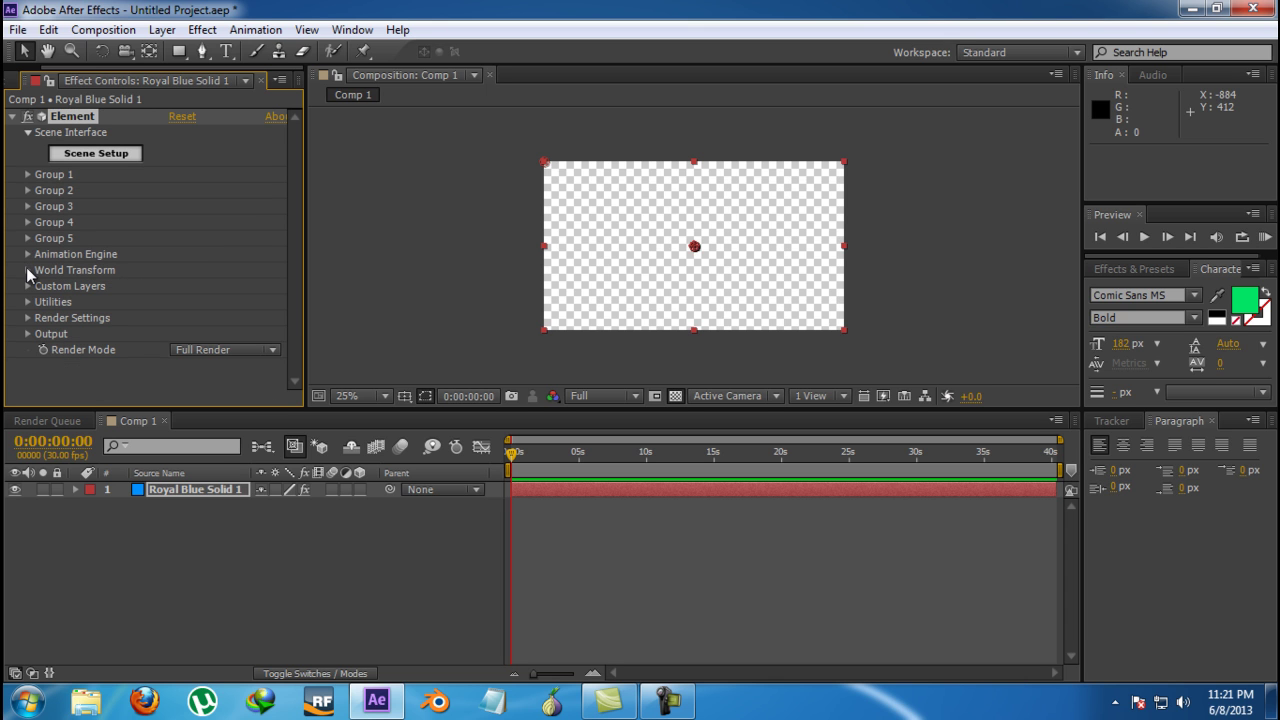
left_click(28, 271)
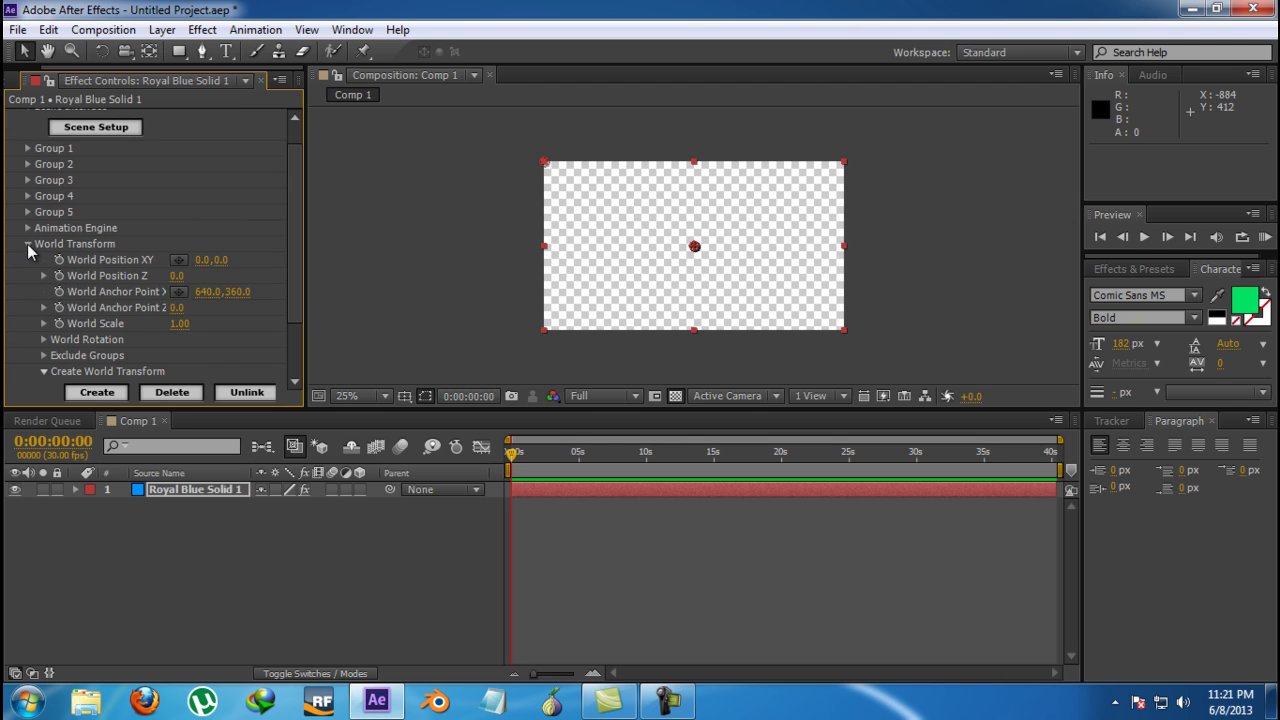
left_click(28, 251)
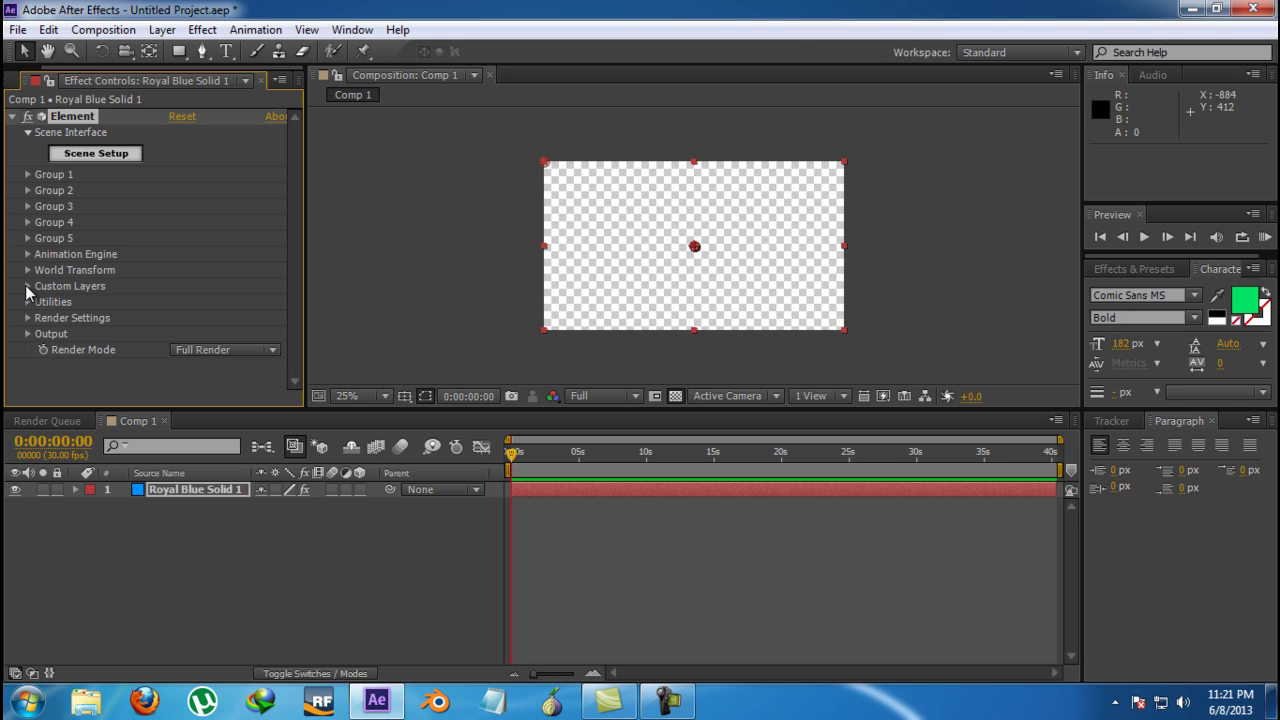
Look through Custom Layers, then expand Utilities showing Generate 3D Position and Create 3D Null
left_click(28, 286)
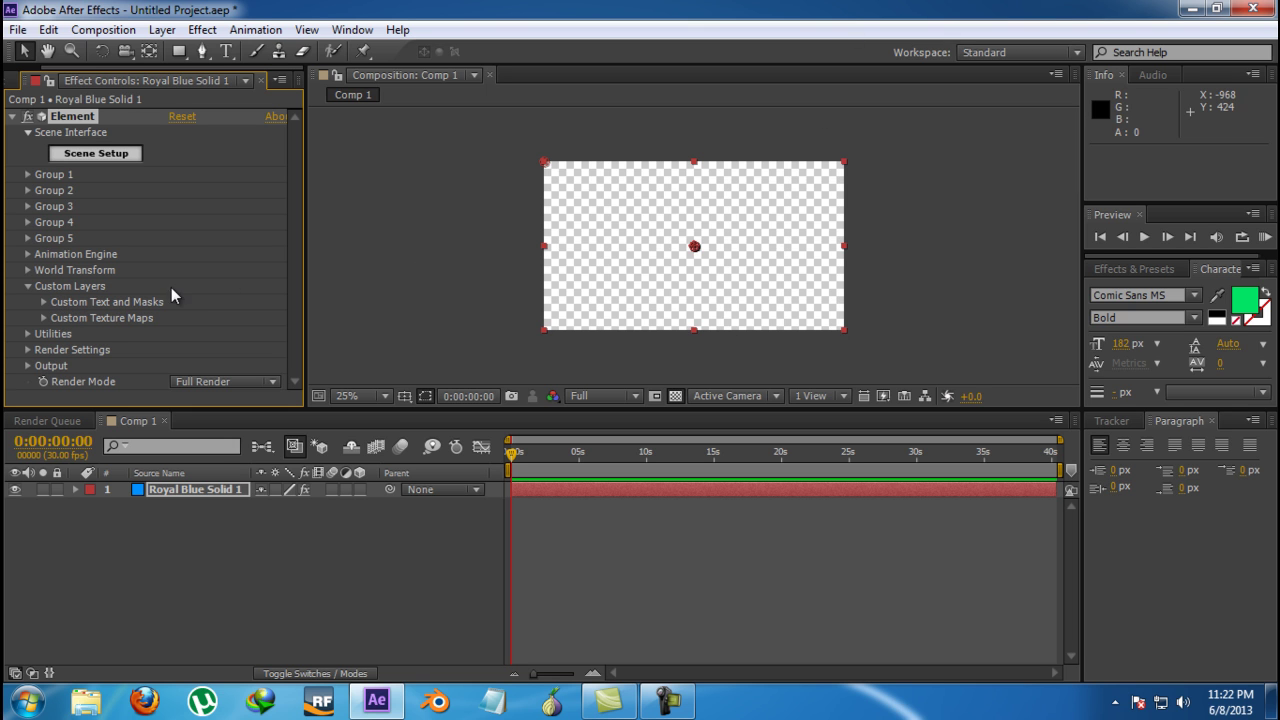
left_click(28, 287)
left_click(28, 302)
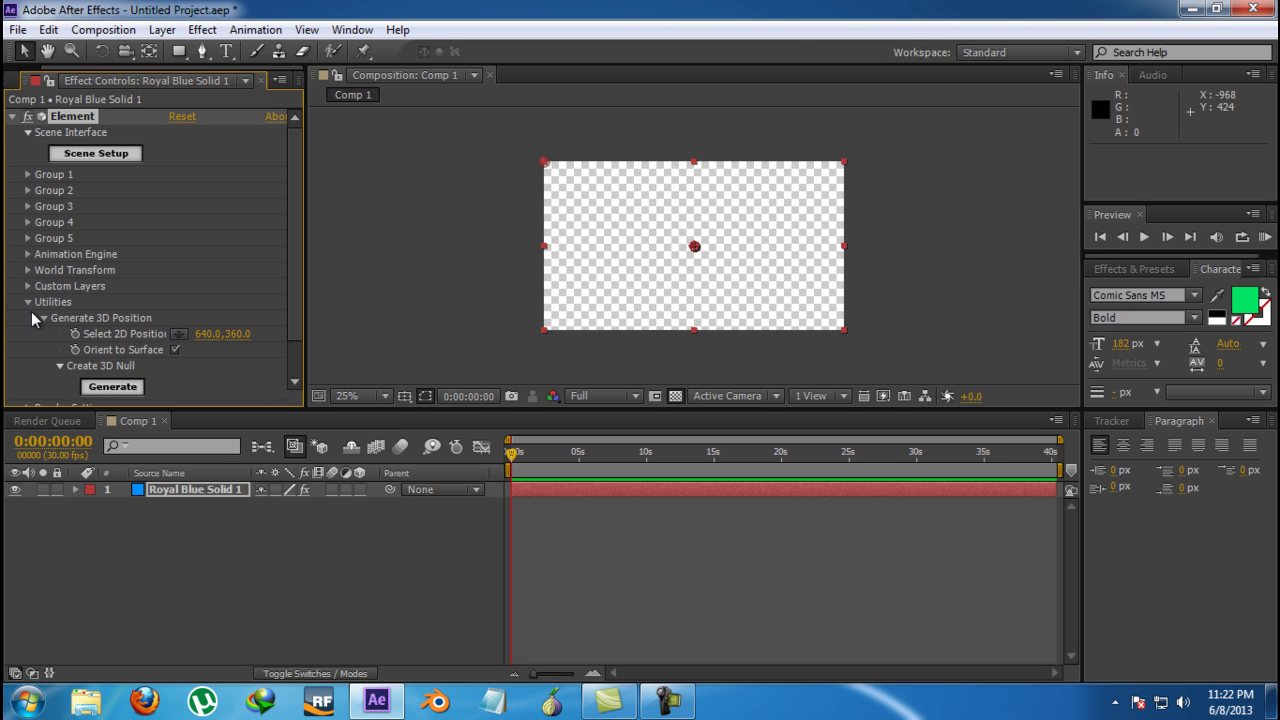
Collapse Utilities, expand Render Settings and review the Lighting options
left_click(28, 302)
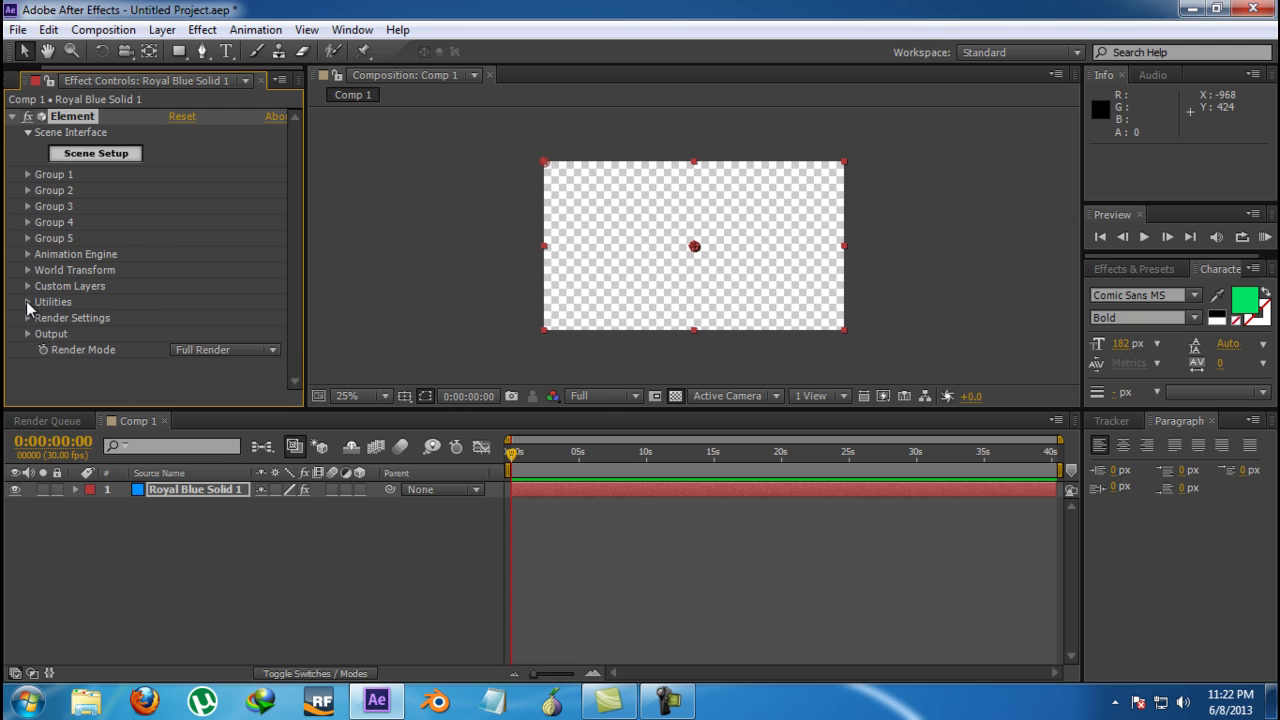
left_click(28, 318)
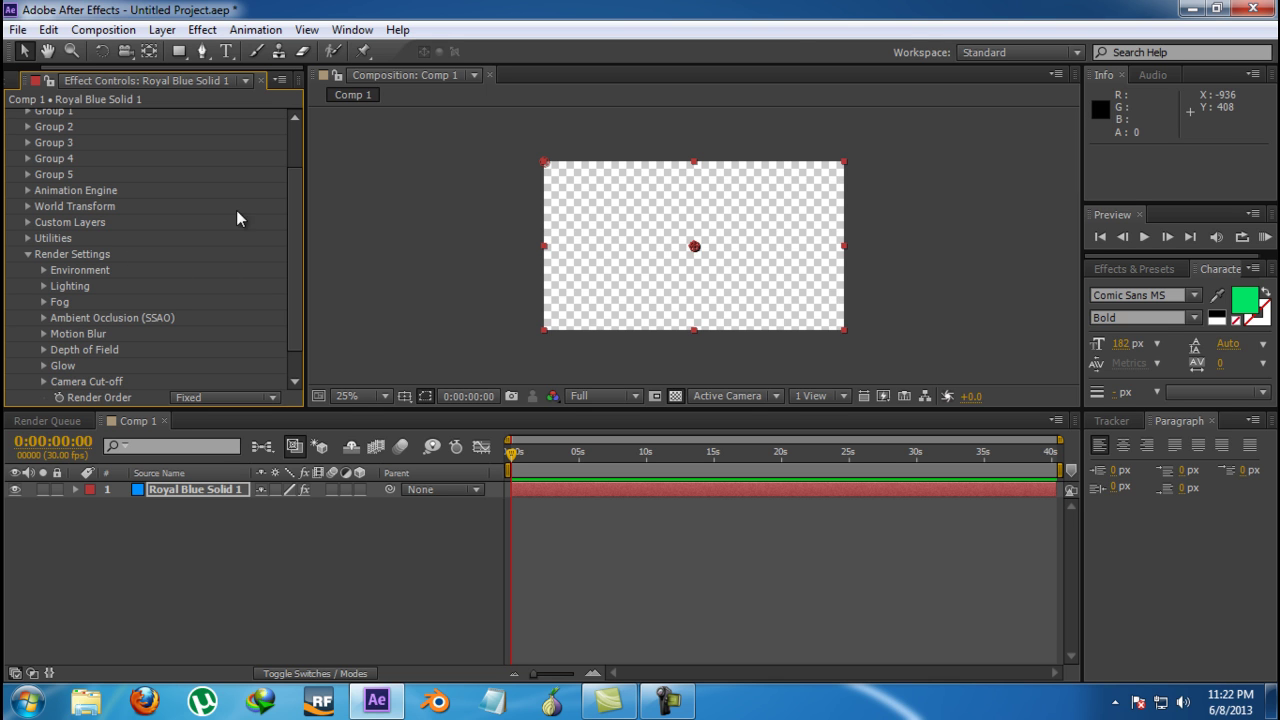
left_click(44, 286)
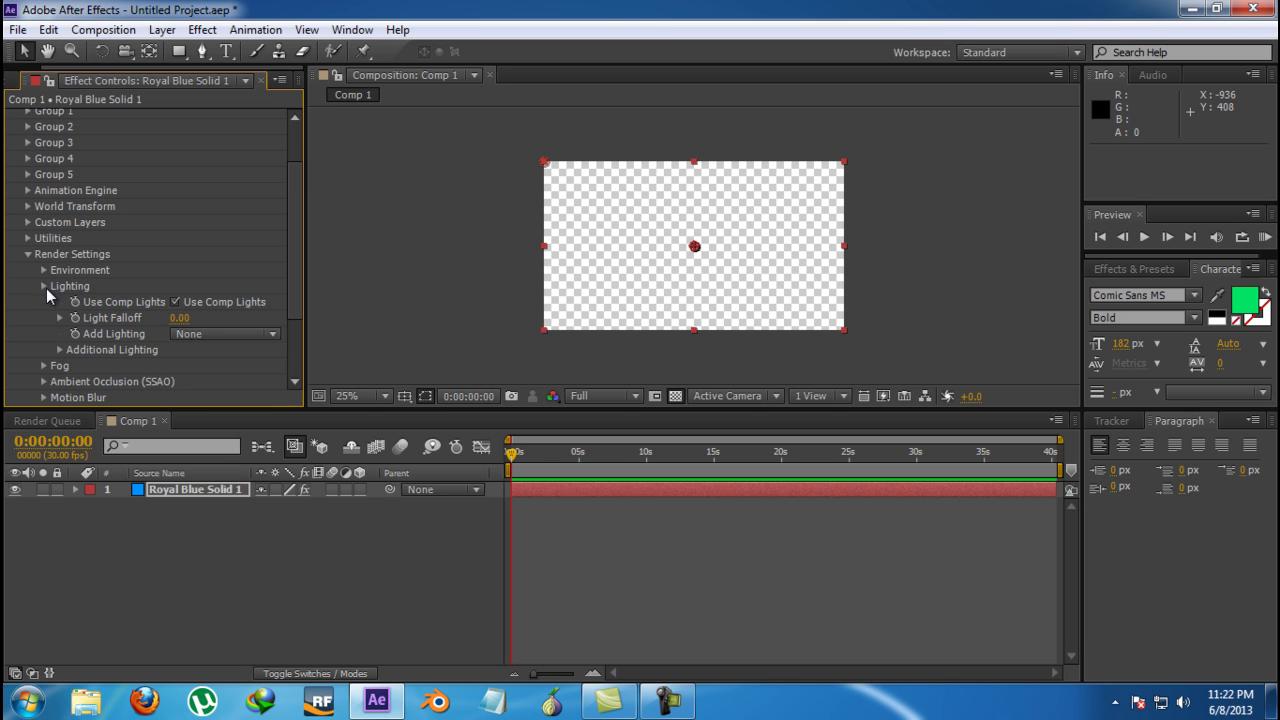
left_click(45, 287)
left_click(161, 29)
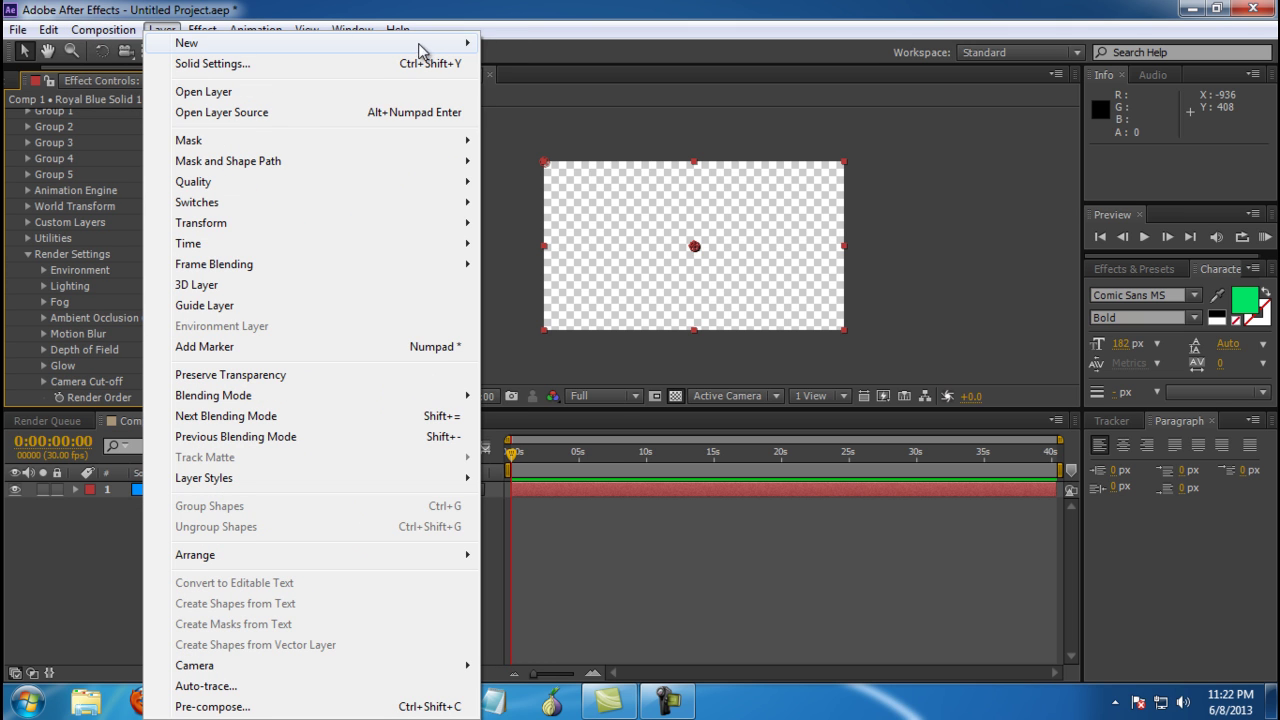
mouse_move(430, 50)
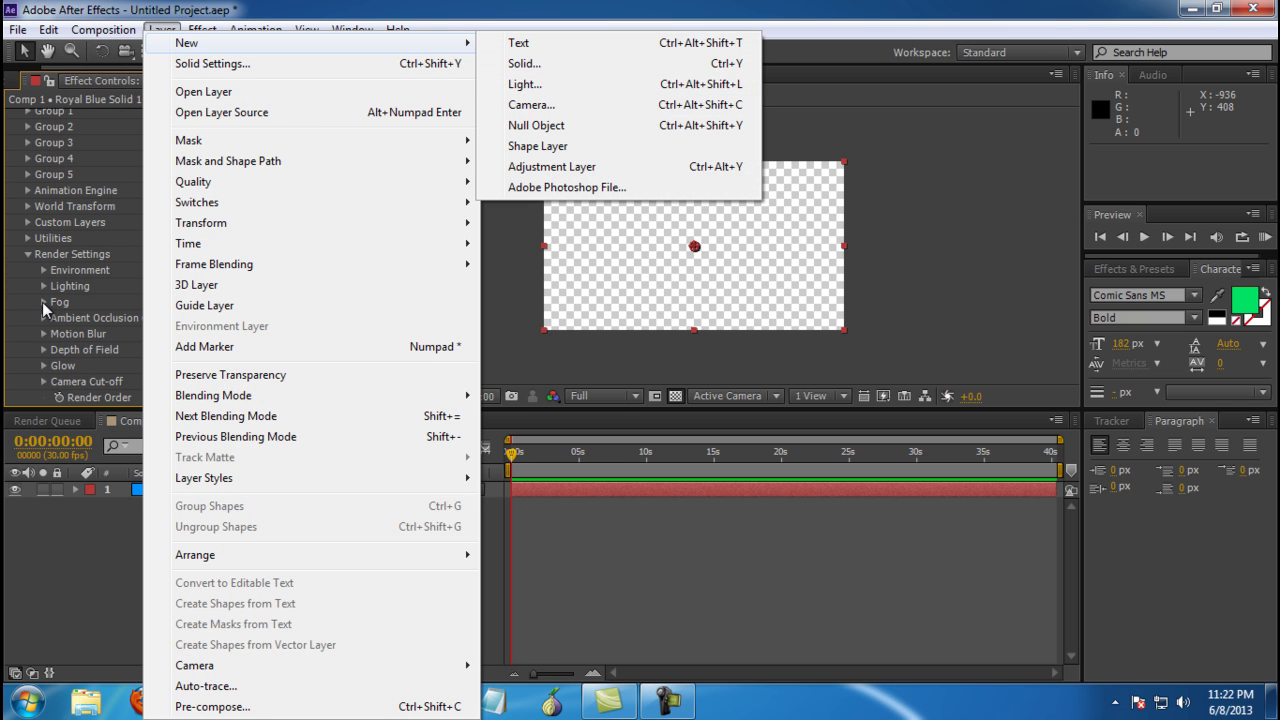
Review the Fog, Ambient Occlusion (SSAO), Motion Blur and Depth of Field settings
left_click(46, 303)
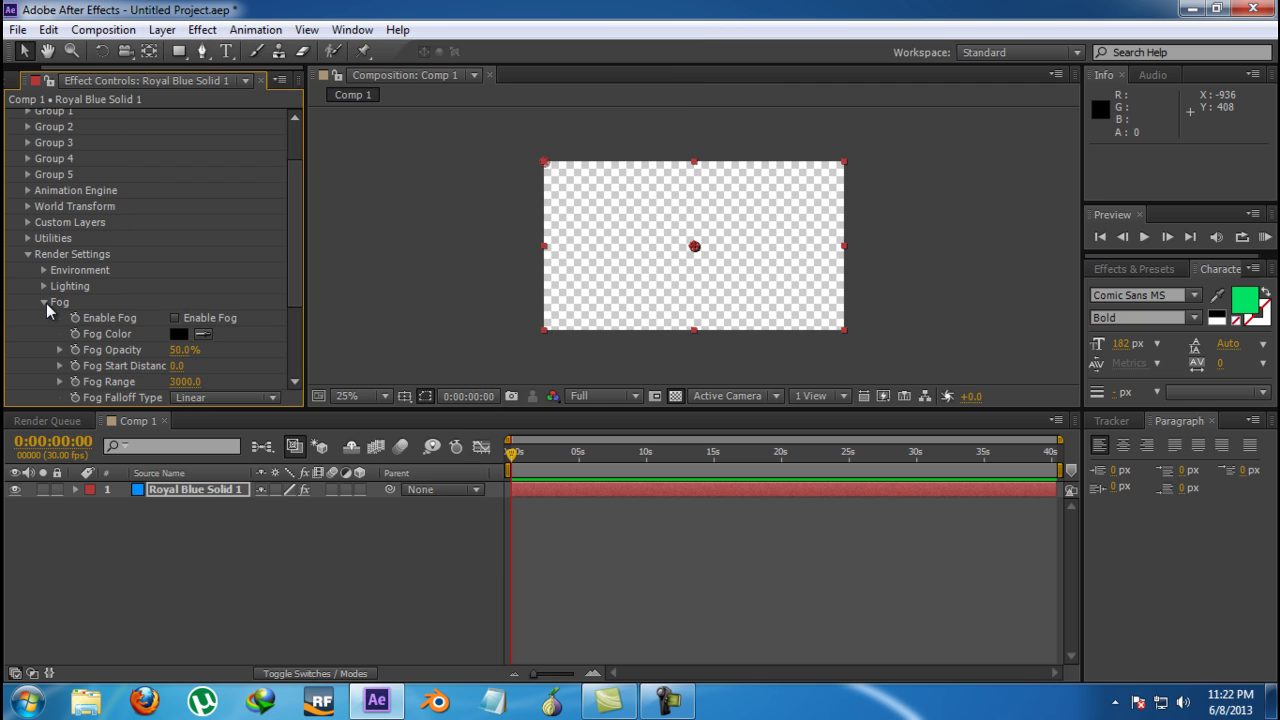
left_click(46, 303)
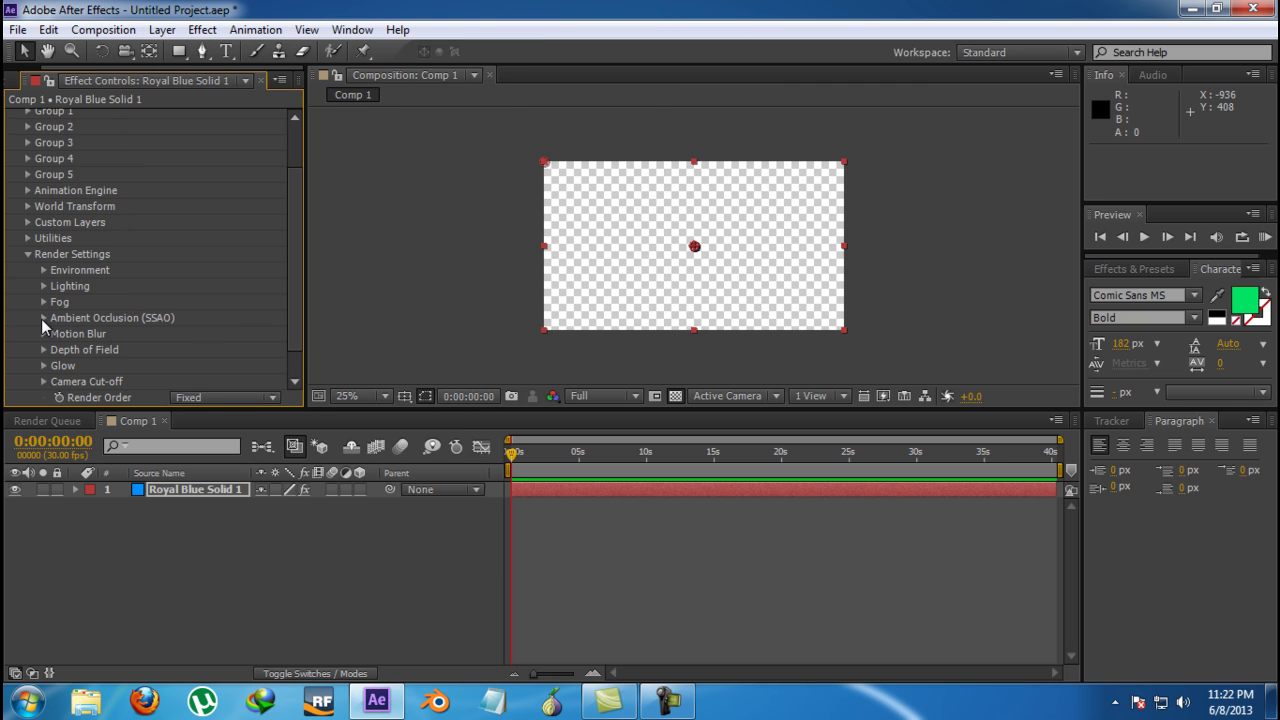
left_click(45, 318)
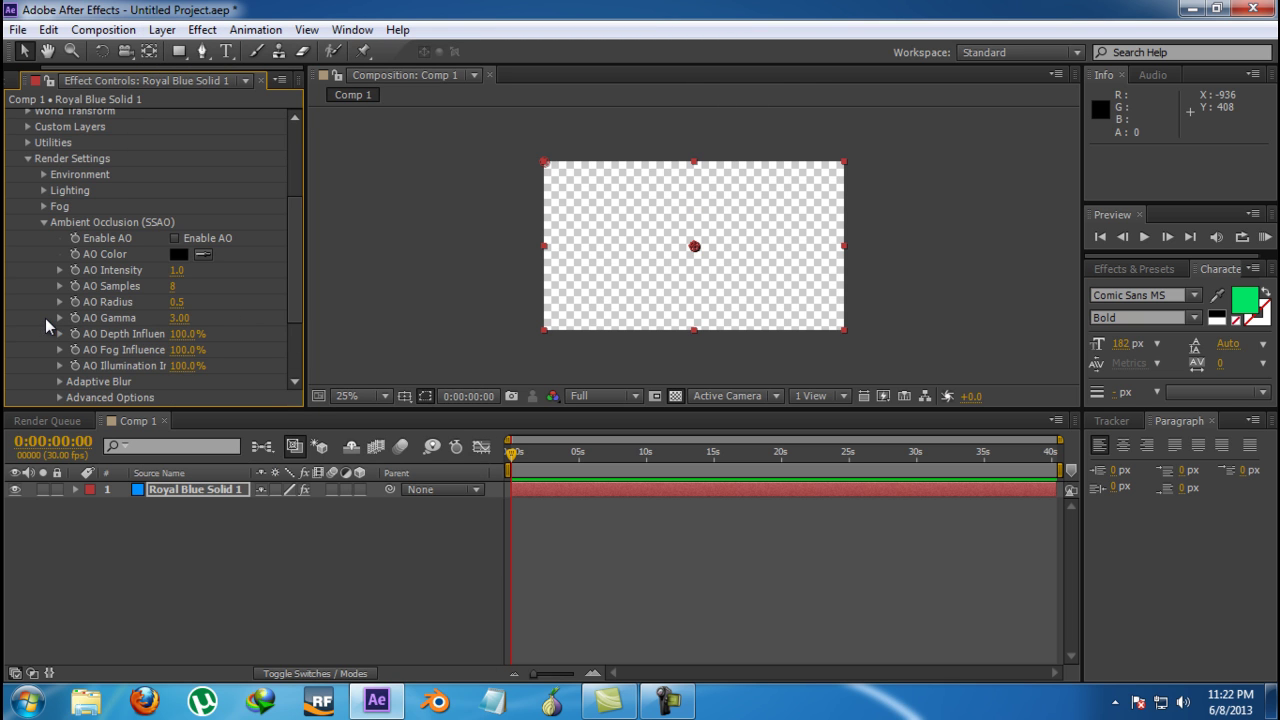
left_click(42, 221)
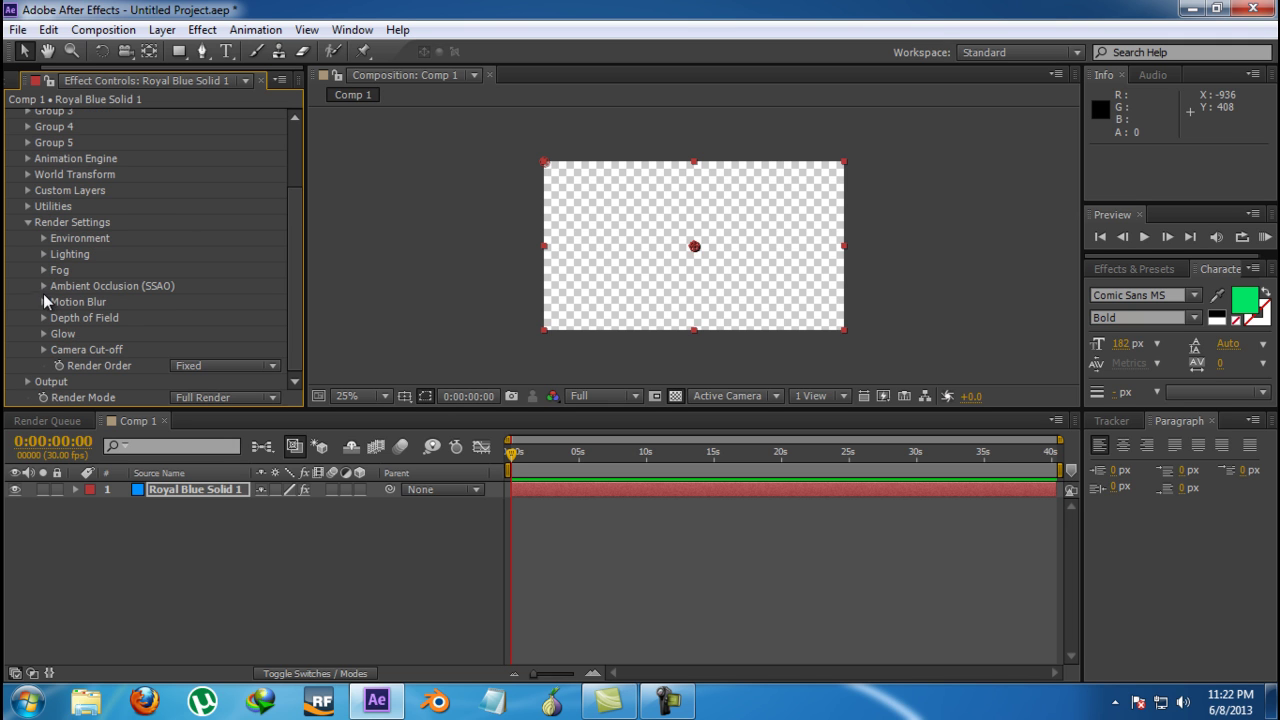
left_click(43, 302)
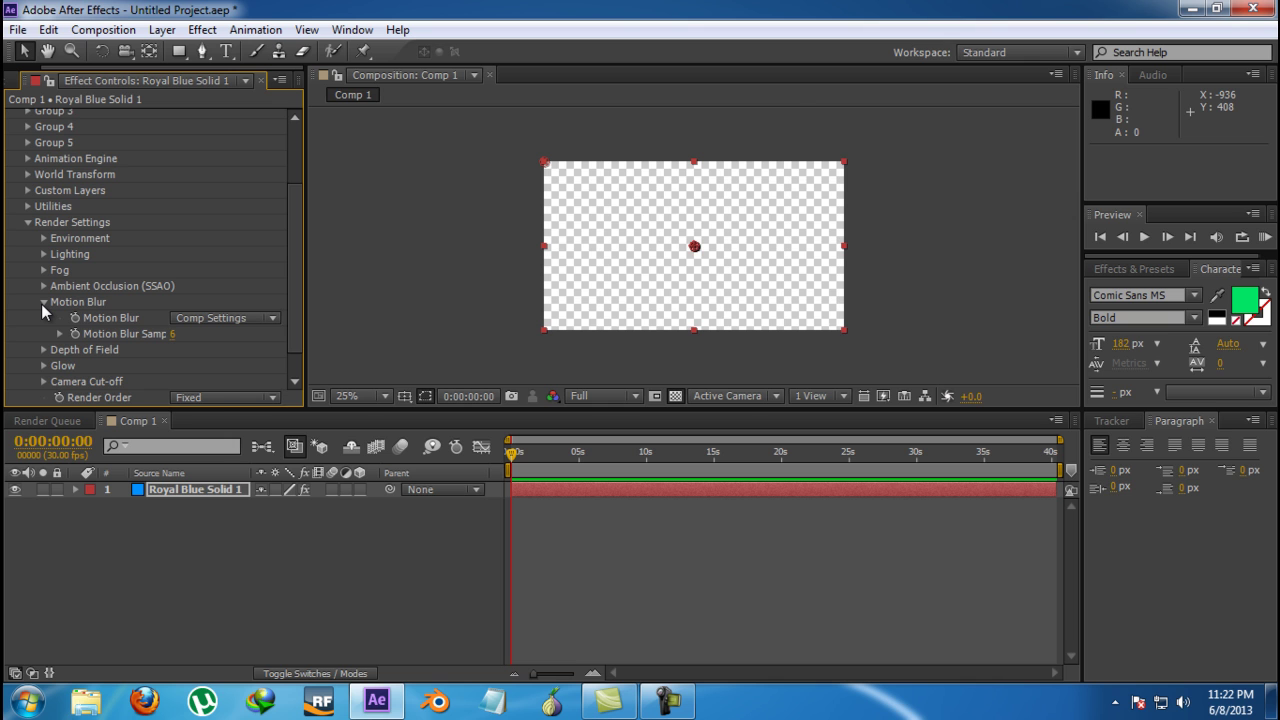
left_click(43, 302)
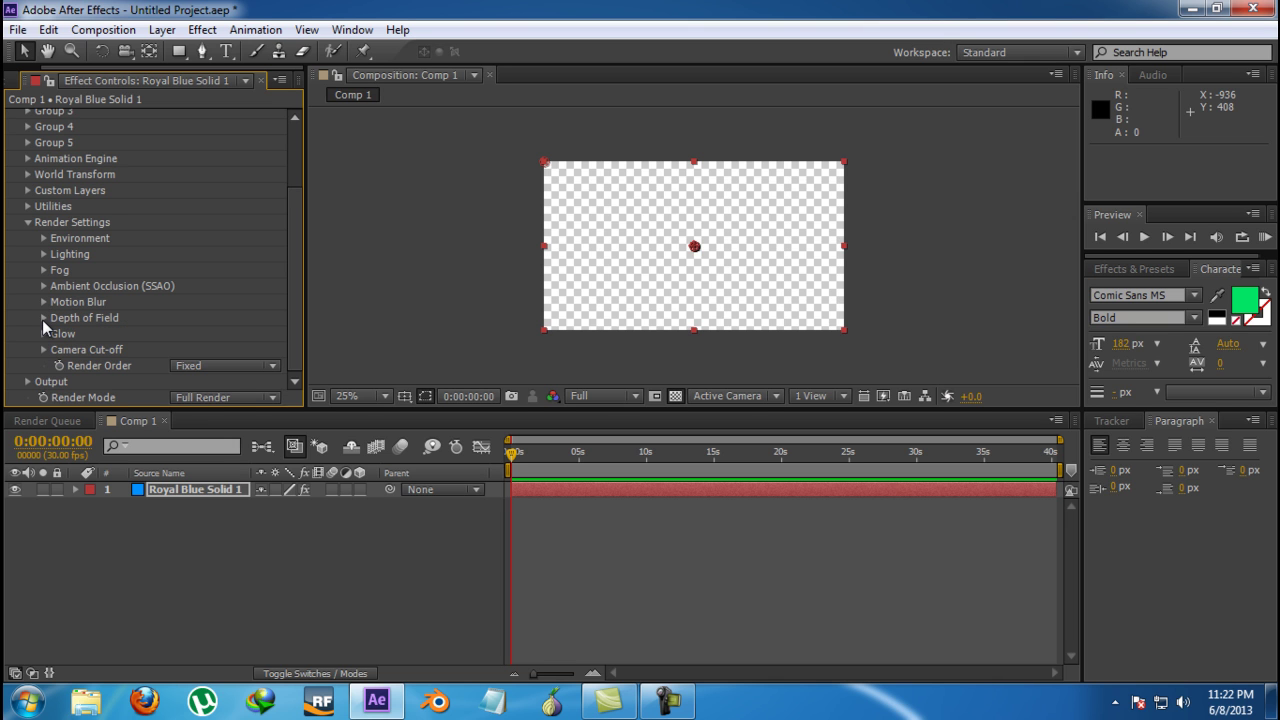
left_click(43, 318)
left_click(43, 318)
Review Glow and Camera Cut-off settings, keeping Render Order at Fixed
left_click(43, 334)
scroll(86, 192, "down", 1)
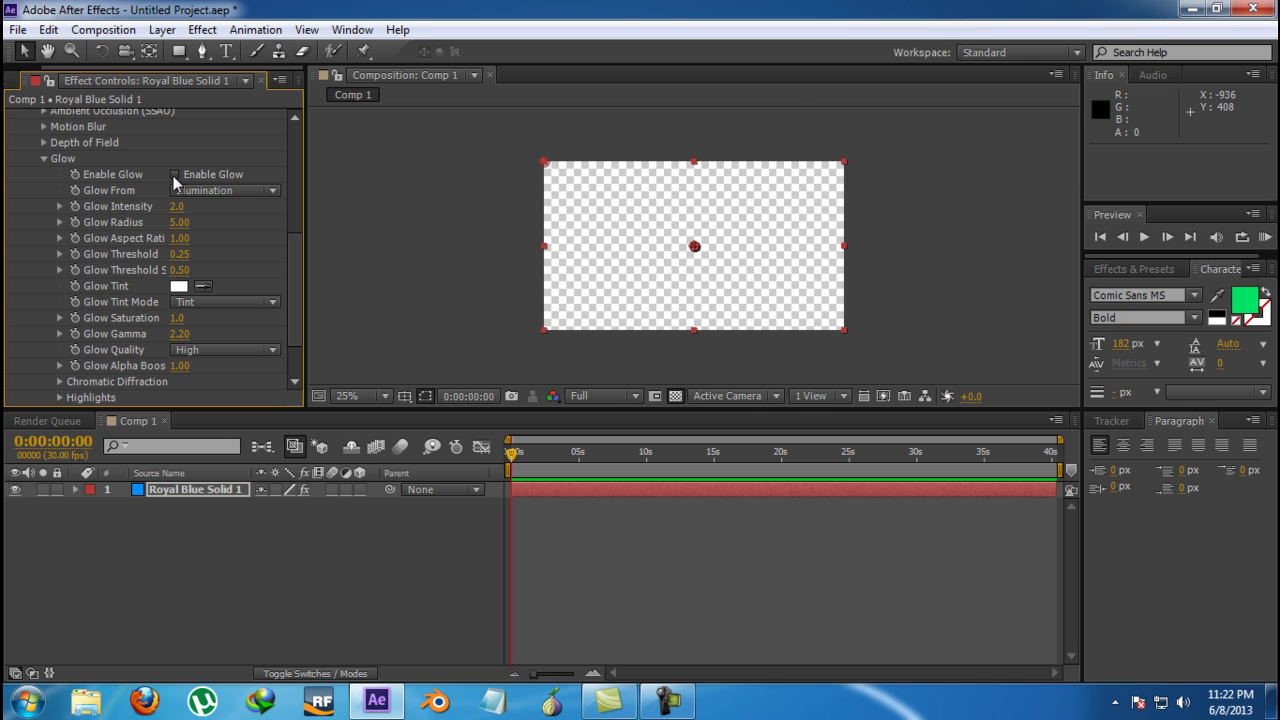
left_click(43, 158)
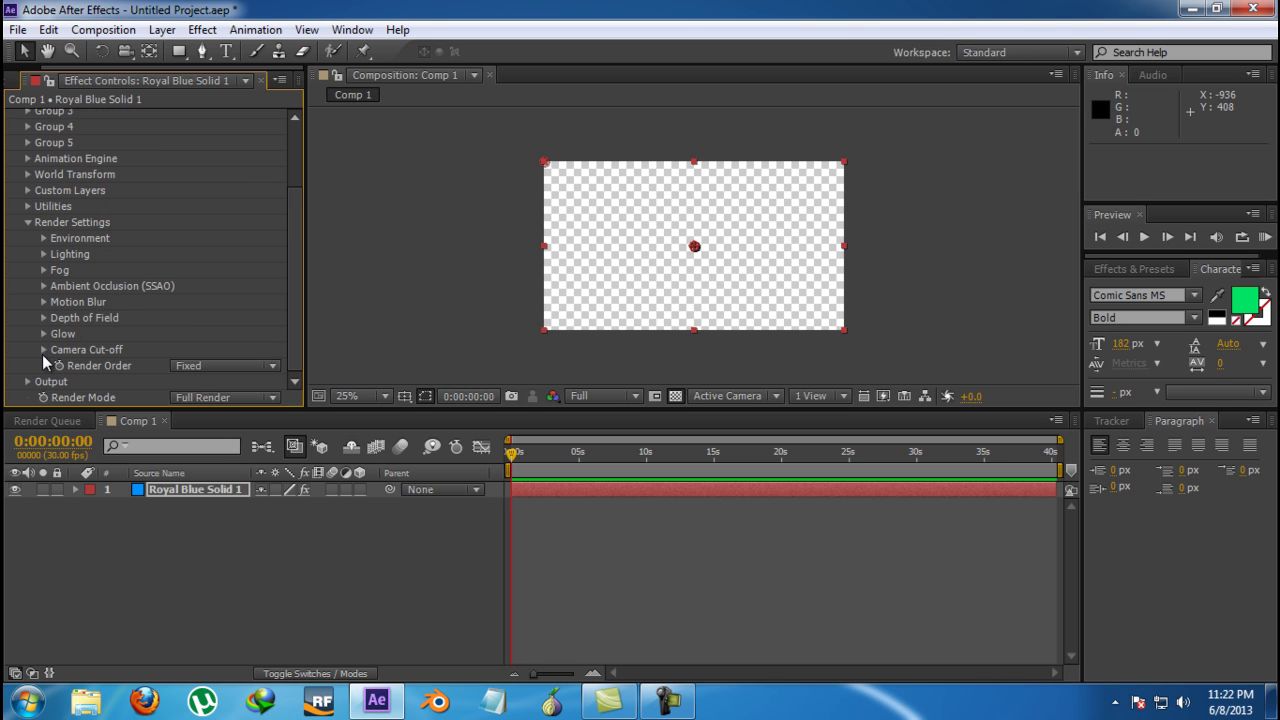
left_click(44, 350)
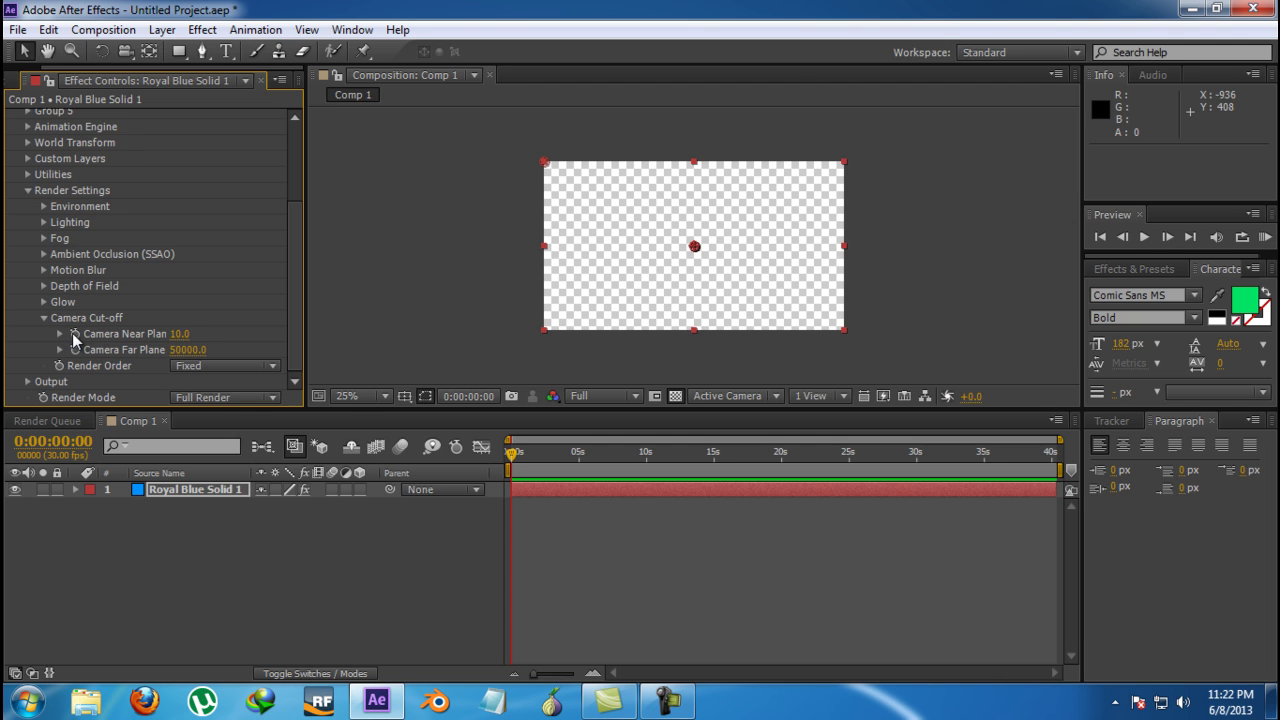
left_click(44, 317)
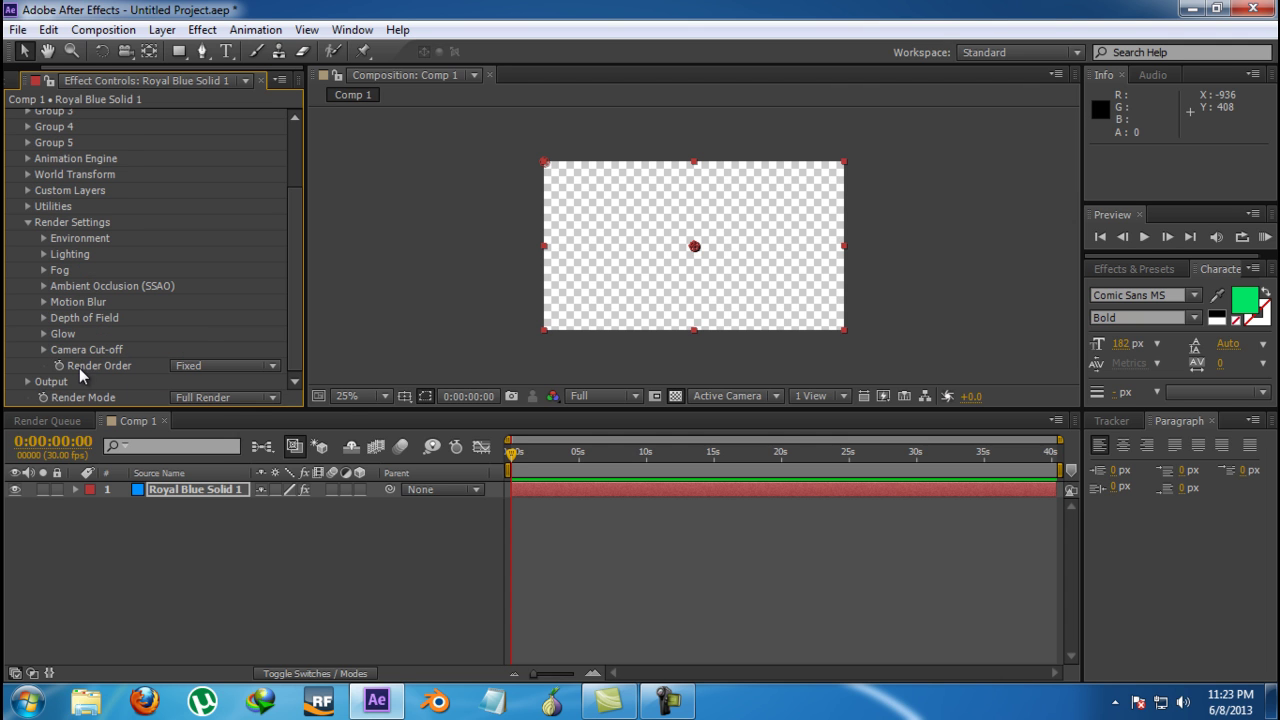
left_click(225, 367)
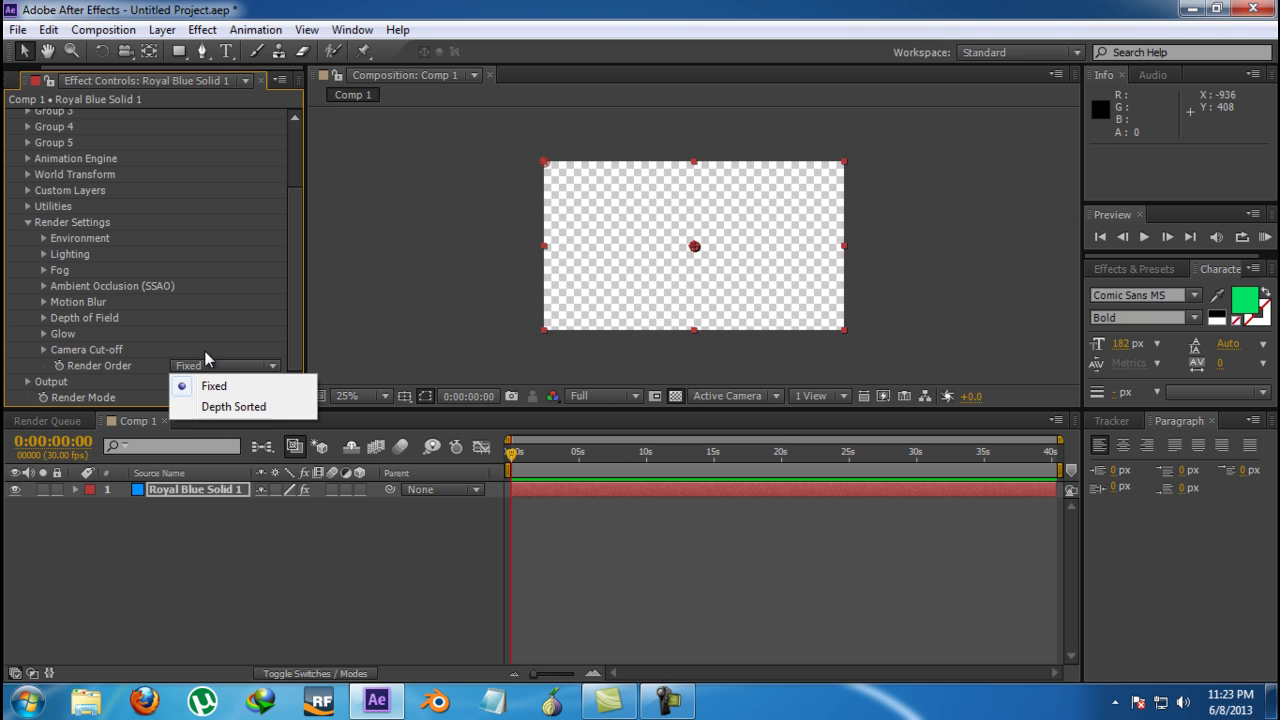
left_click(224, 387)
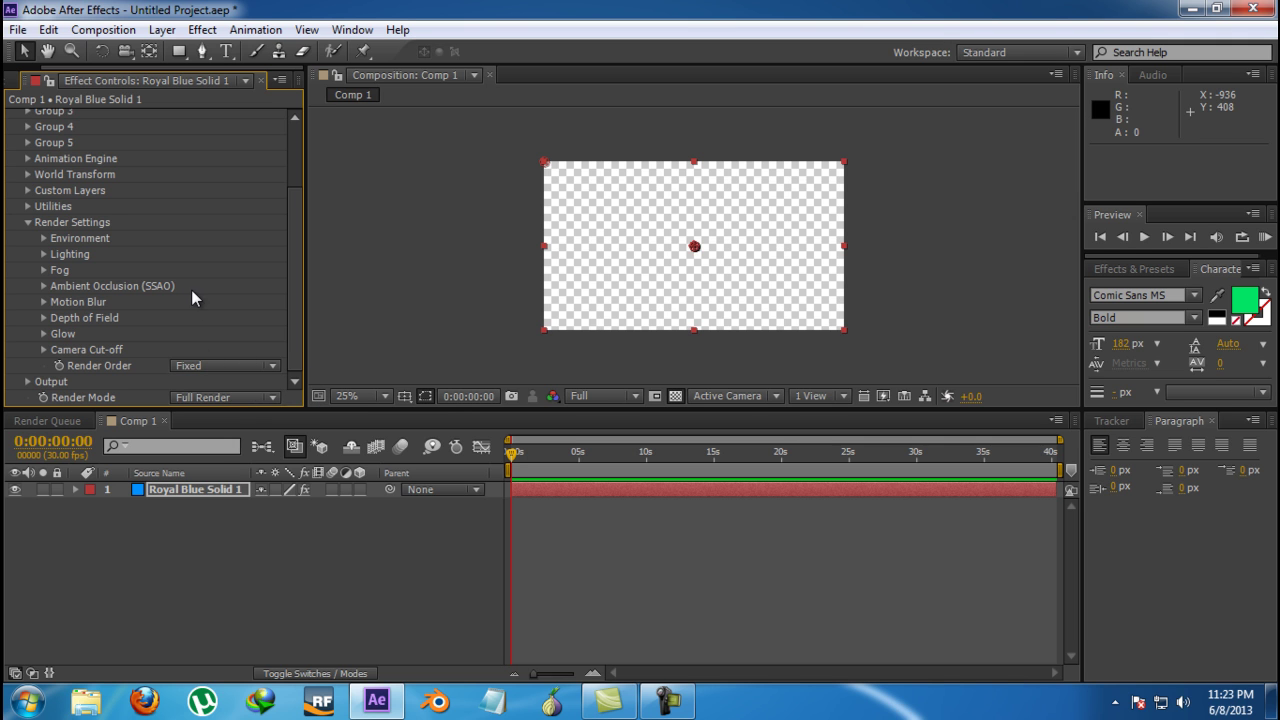
Expand Output, keeping Show at Composite and Polygon Mode Normal, and review Sampling & Aliasing
left_click(28, 382)
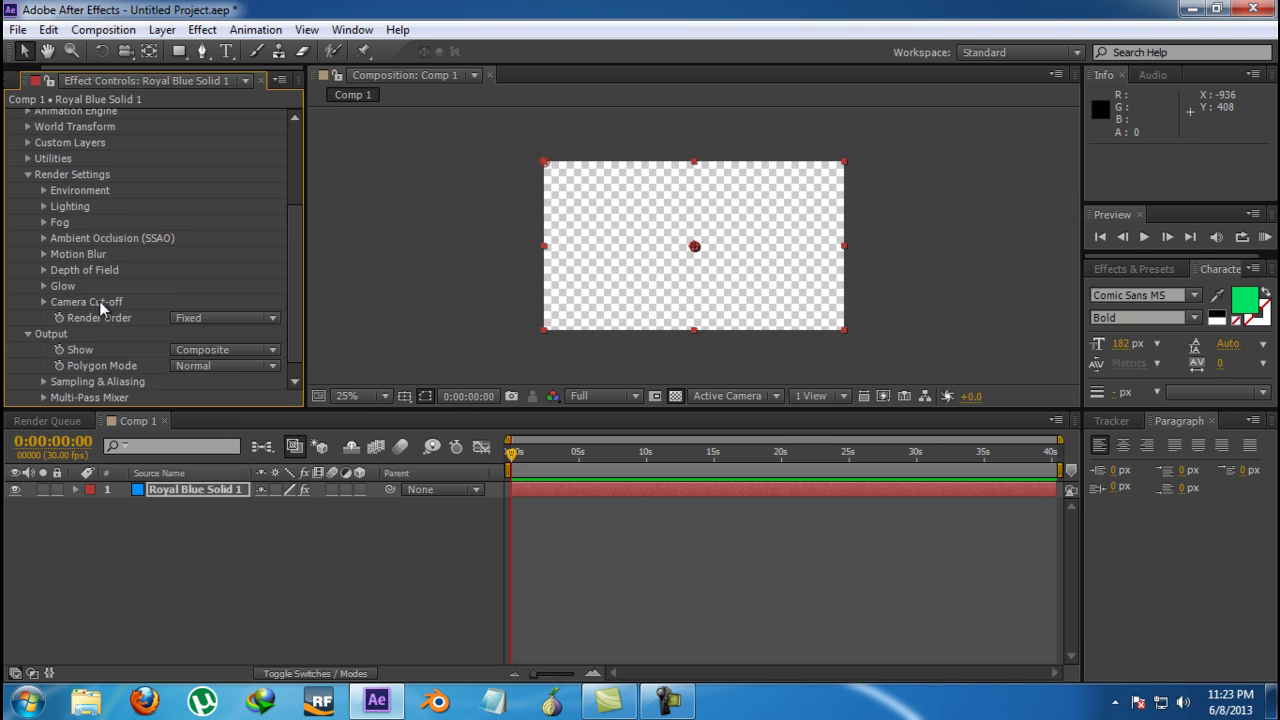
scroll(95, 310, "down", 1)
left_click(199, 334)
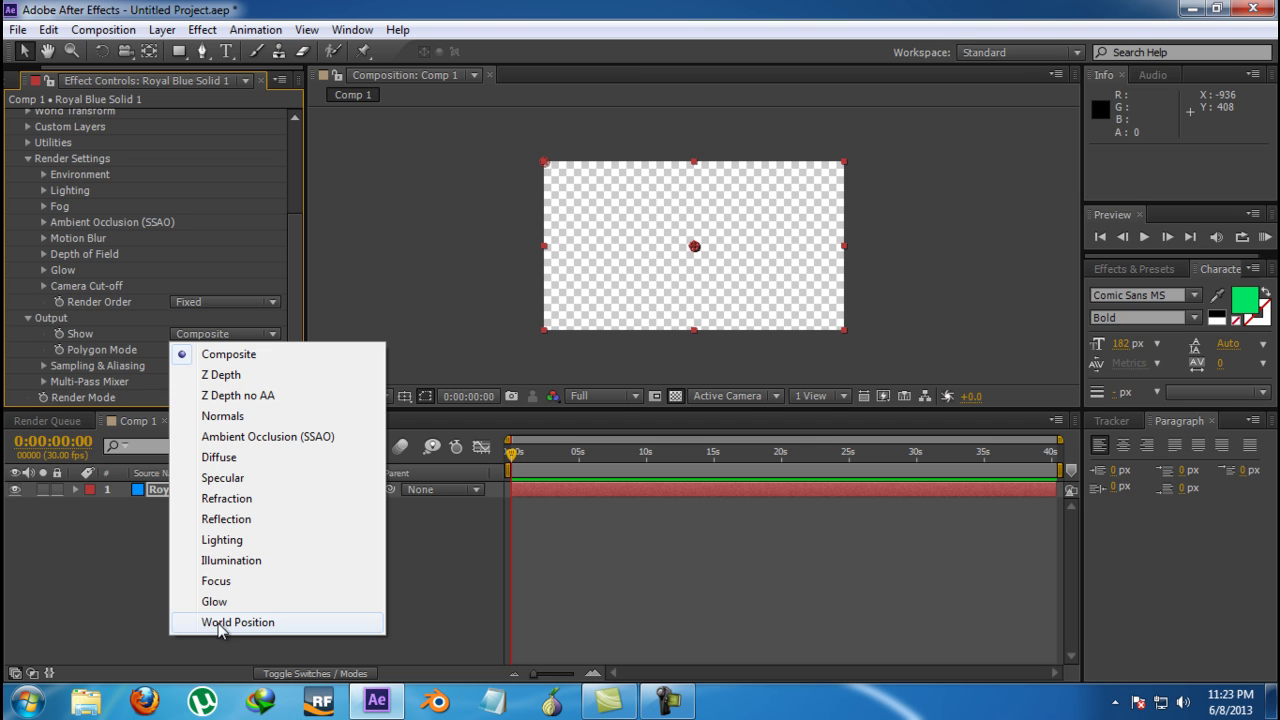
left_click(106, 319)
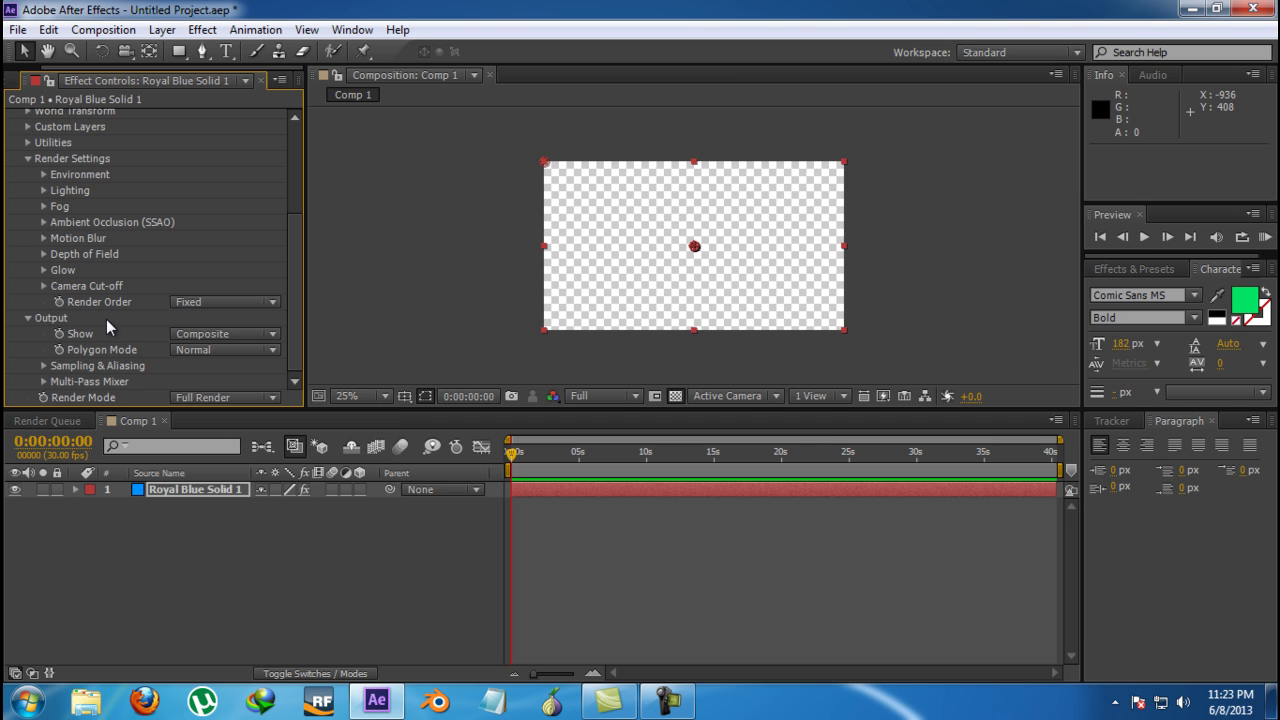
left_click(181, 350)
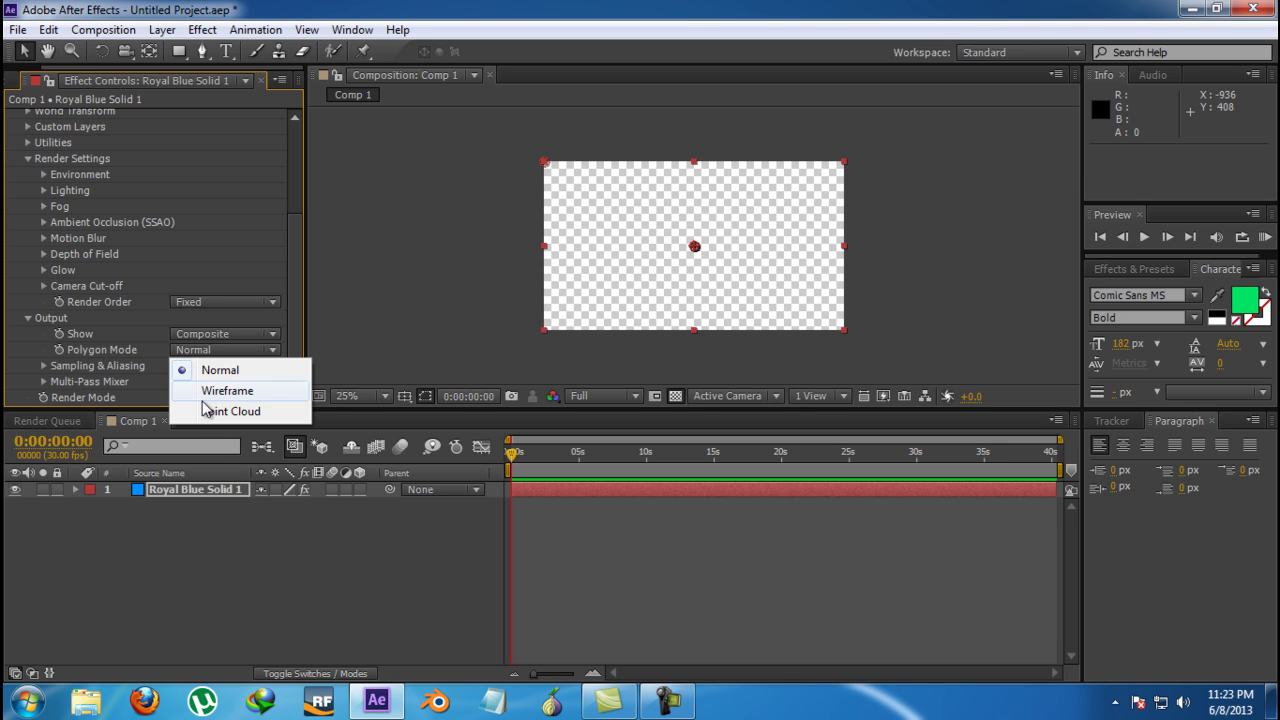
left_click(26, 354)
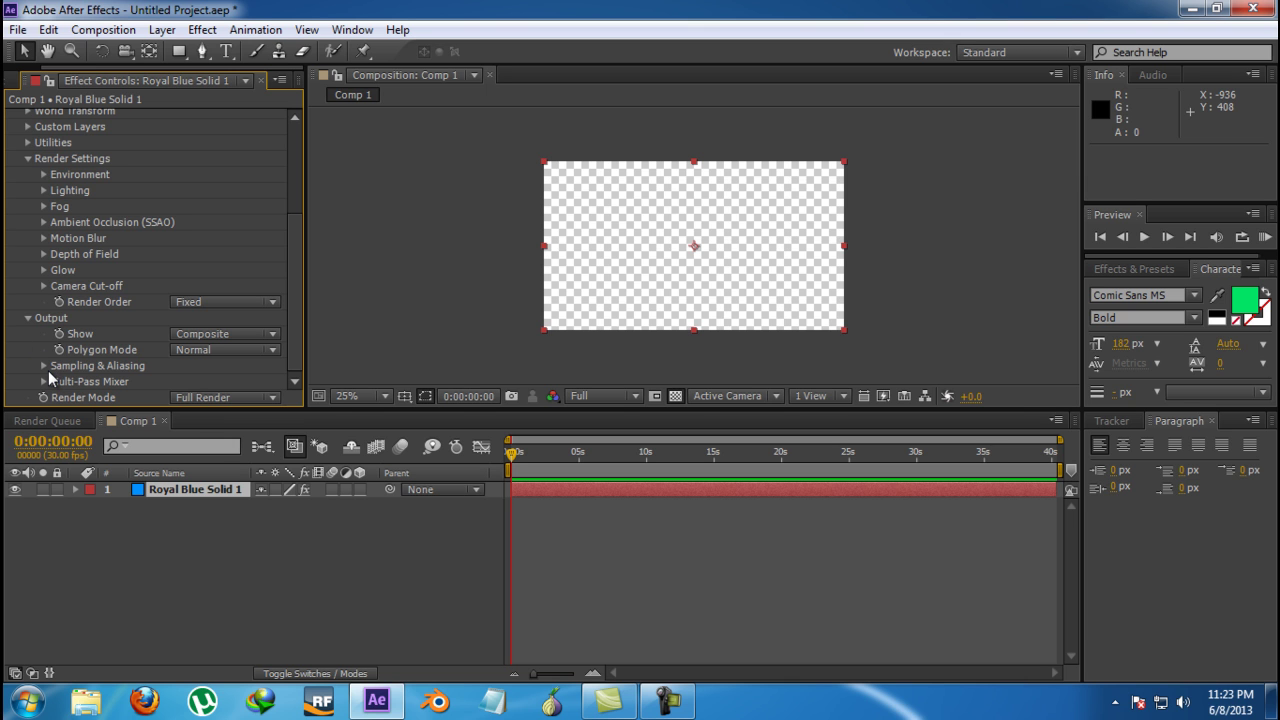
left_click(44, 366)
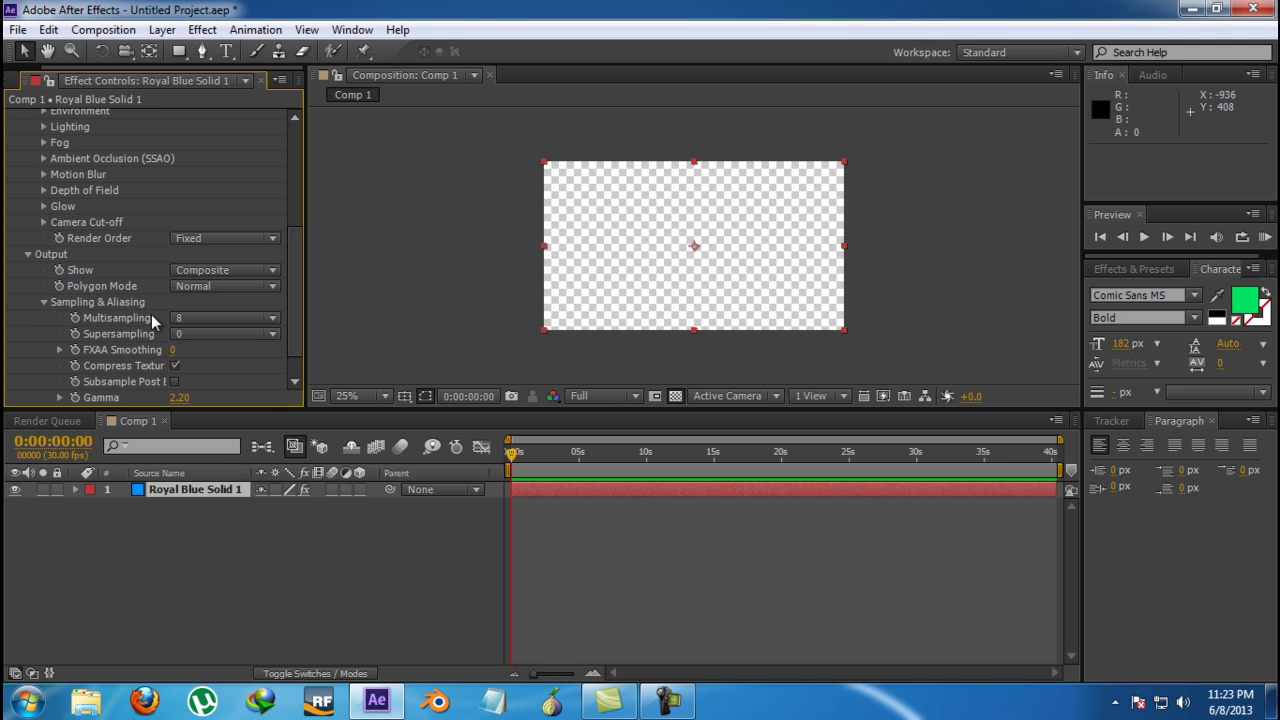
left_click(45, 302)
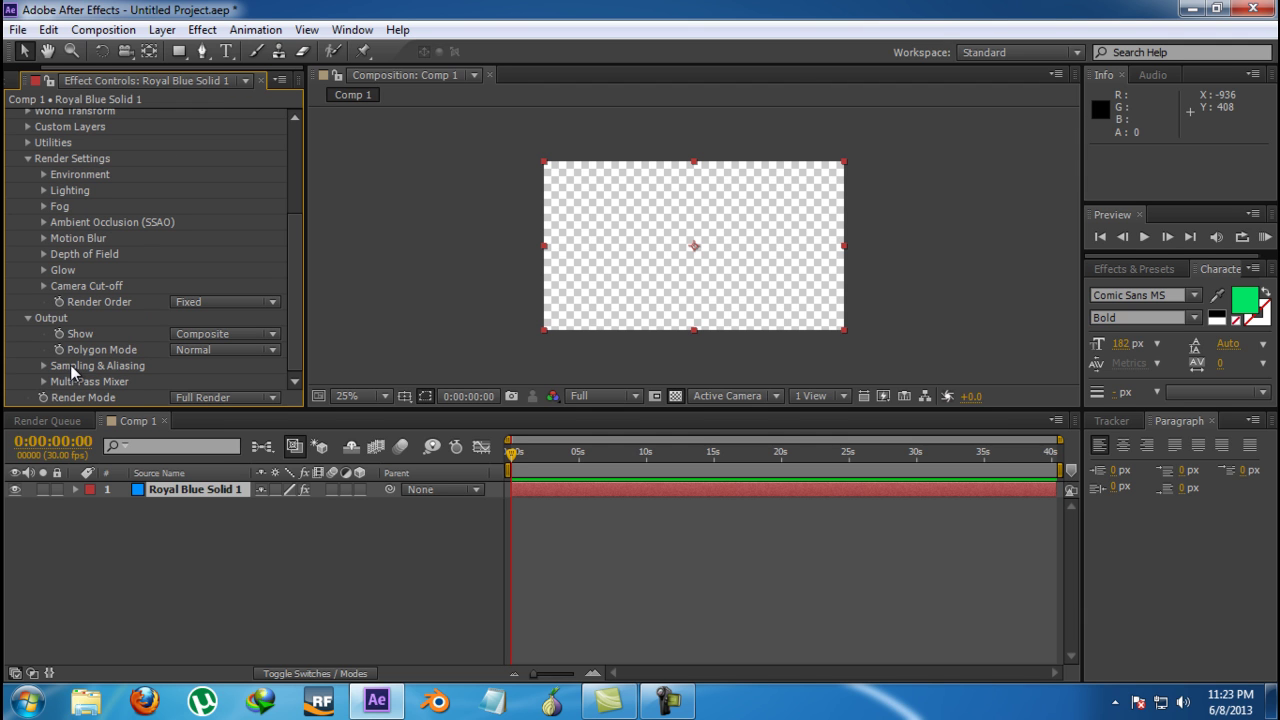
left_click(44, 381)
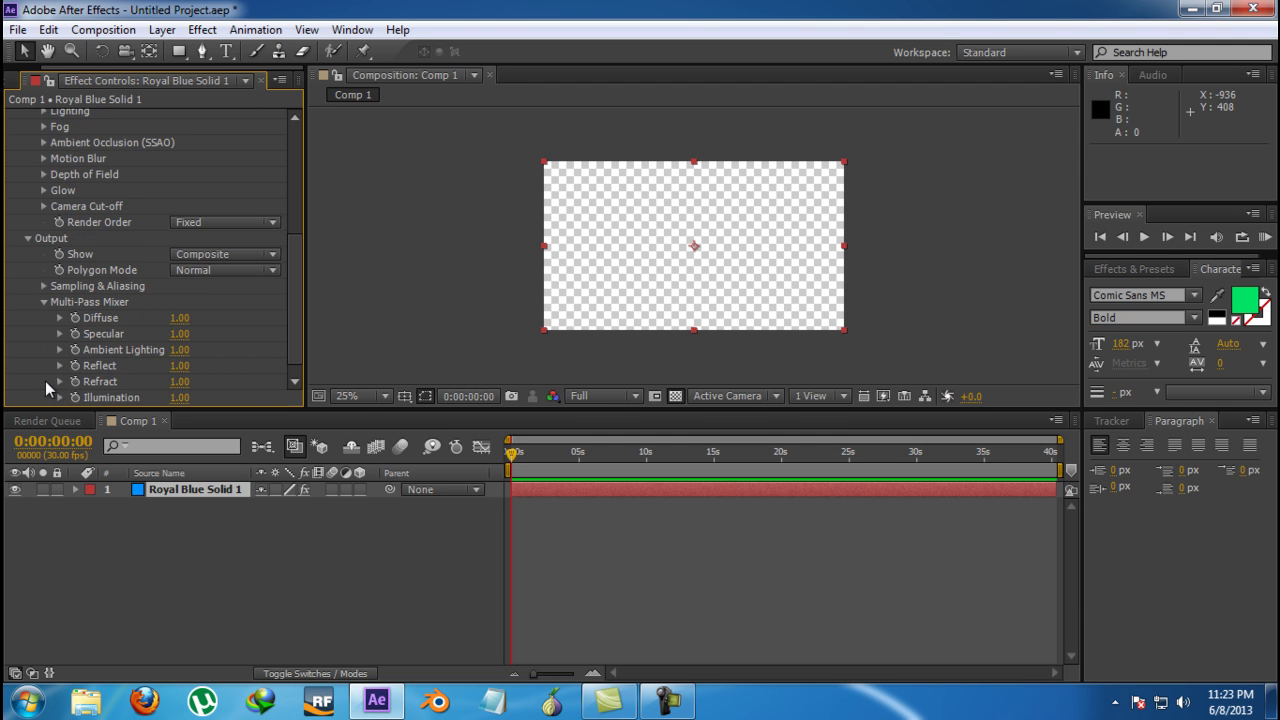
scroll(77, 319, "down", 1)
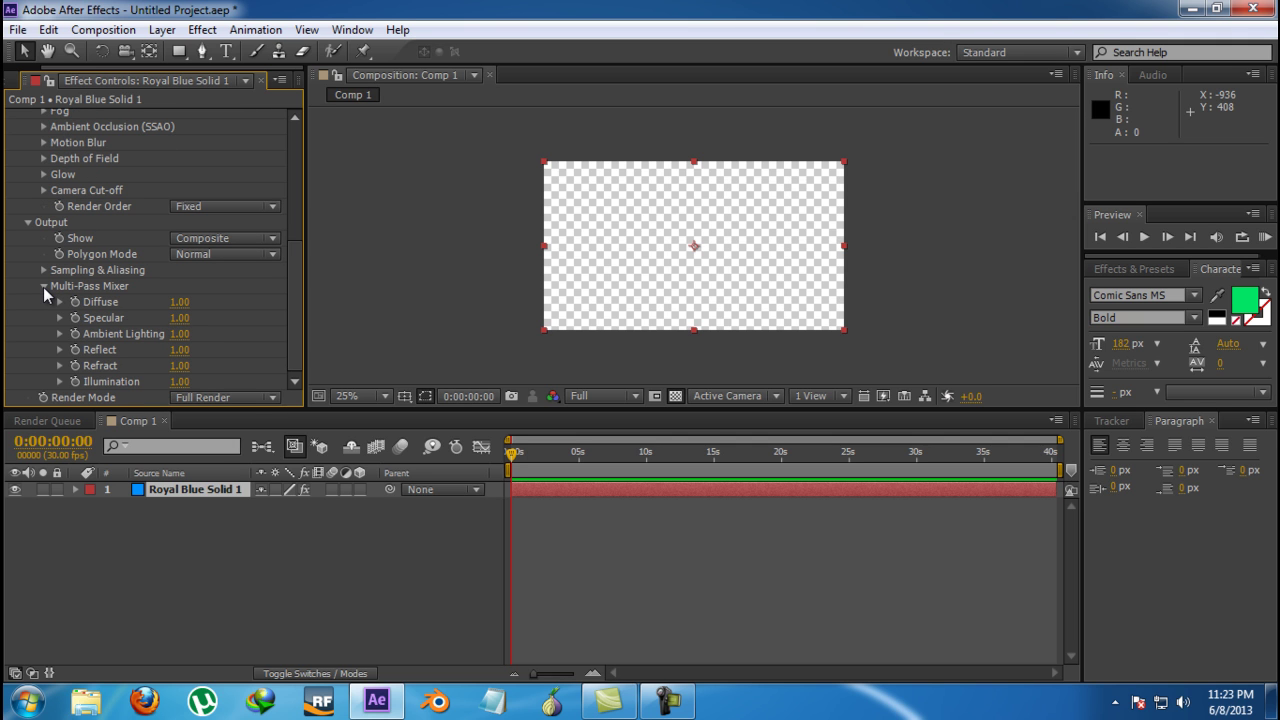
left_click(200, 398)
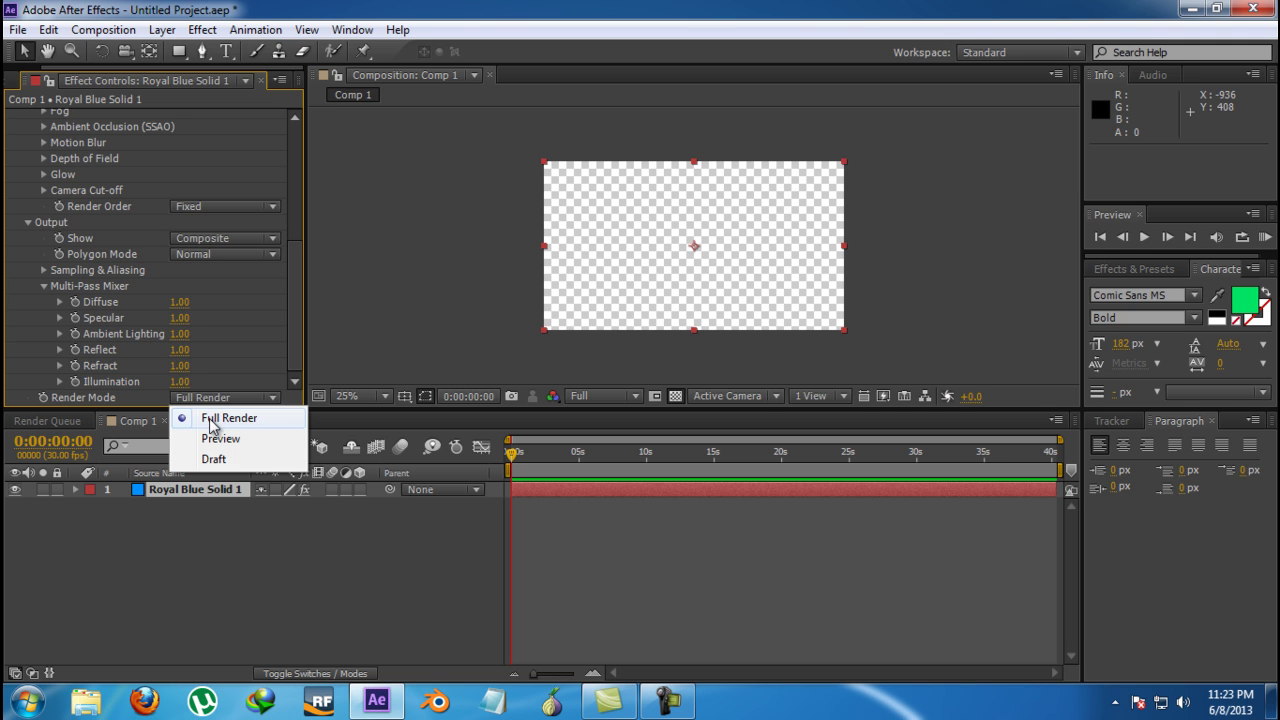
left_click(11, 340)
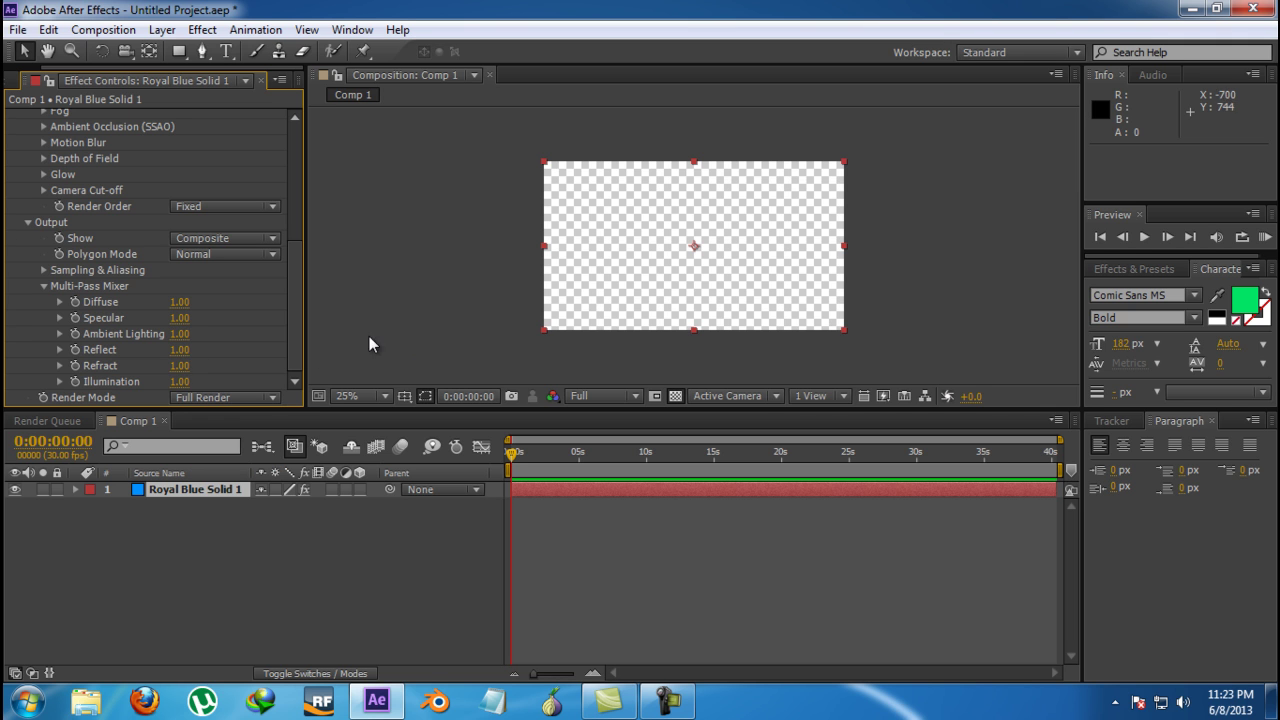
left_click_drag(293, 346, 252, 200)
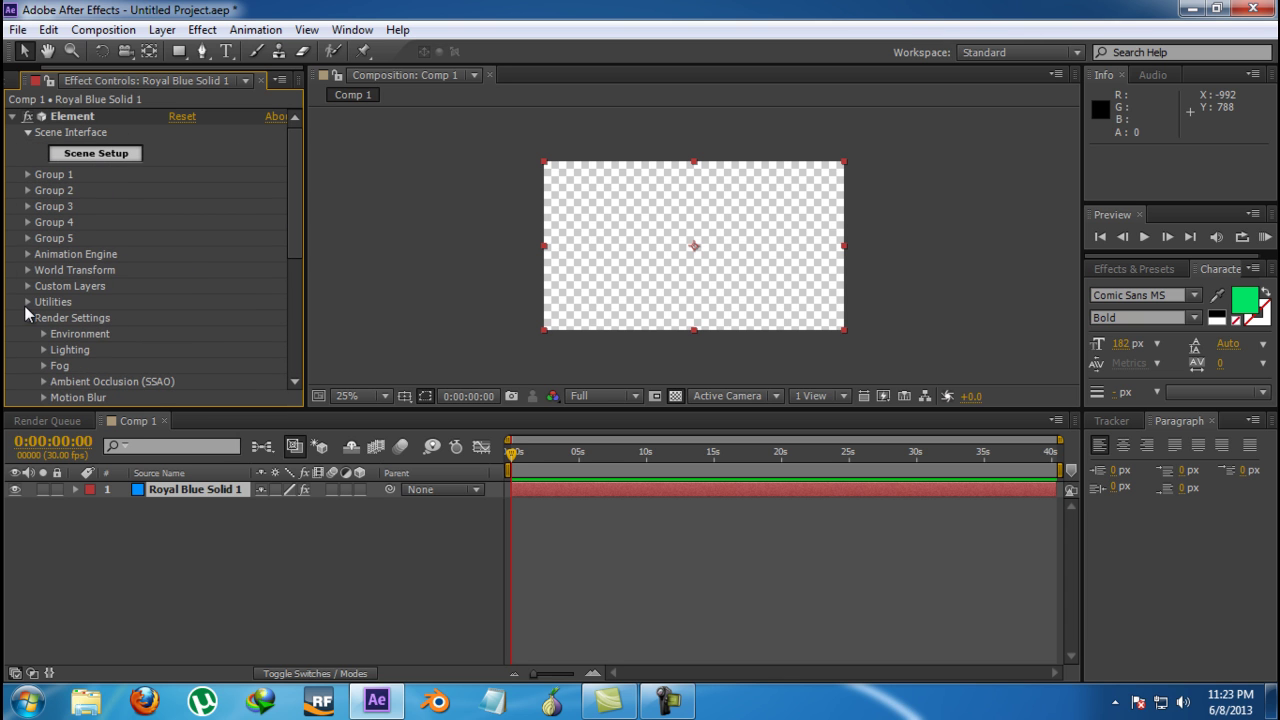